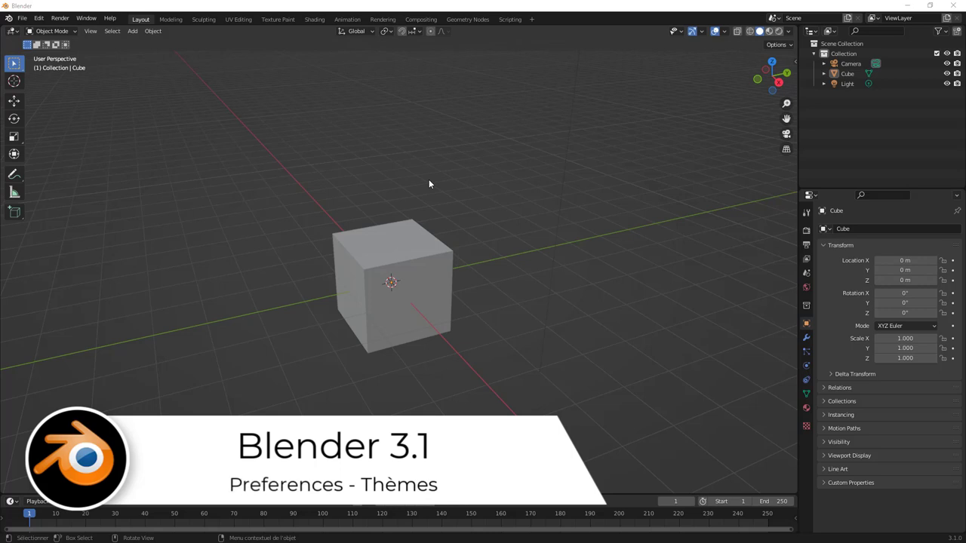
Open Blender Preferences from the Edit menu on the Interface section
{"action": "left_click", "coordinate": [38, 18]}
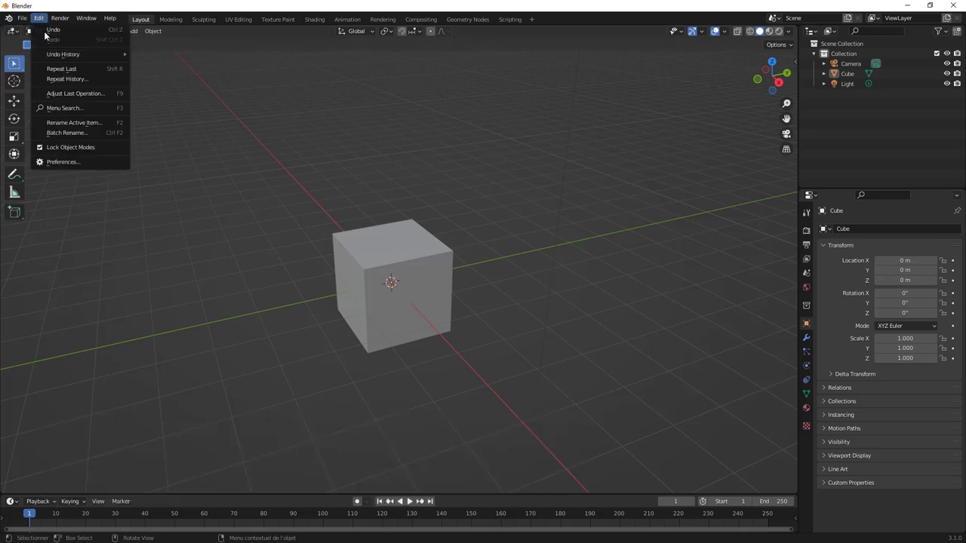
{"action": "left_click", "coordinate": [63, 161]}
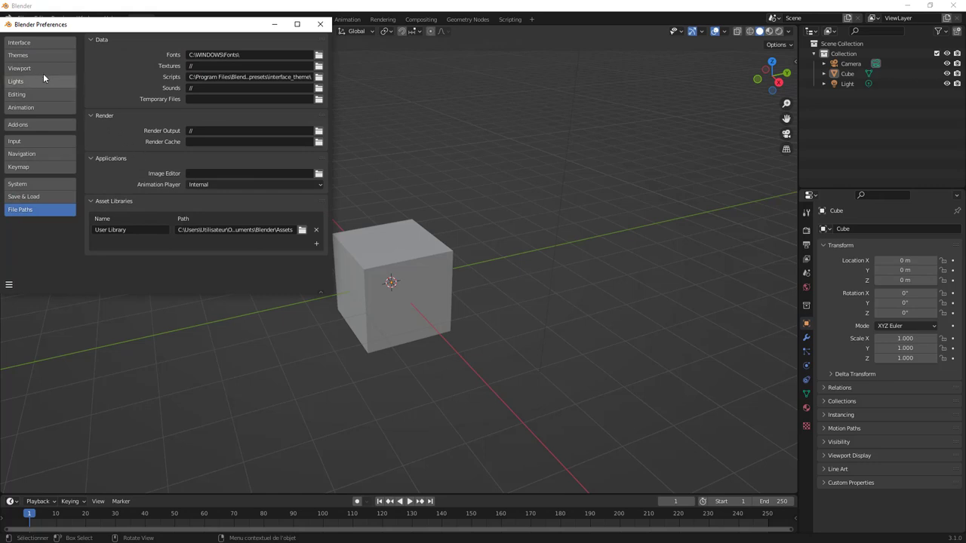
{"action": "left_click", "coordinate": [36, 43]}
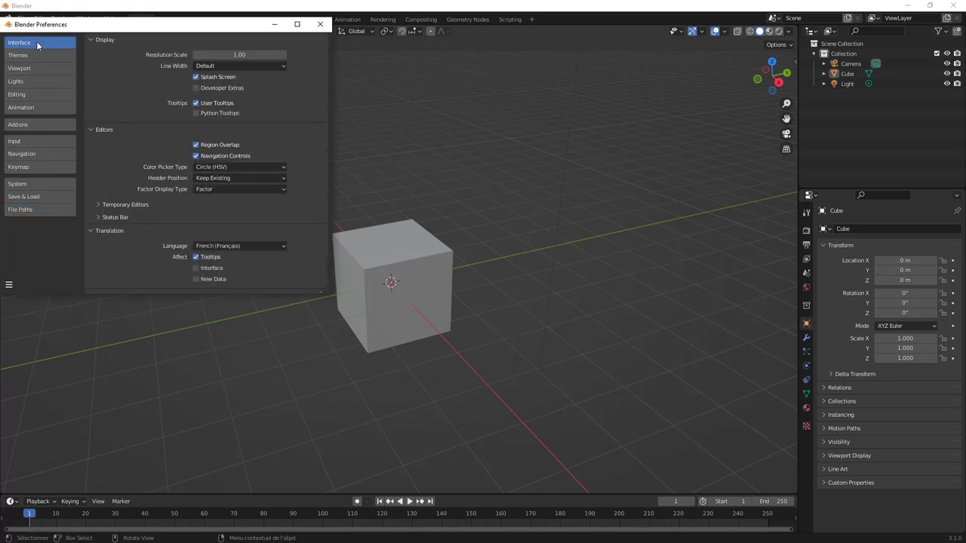
Collapse the Display, Editors, Translation, Text Rendering and Menus panels, then show Themes
{"action": "left_click", "coordinate": [91, 40]}
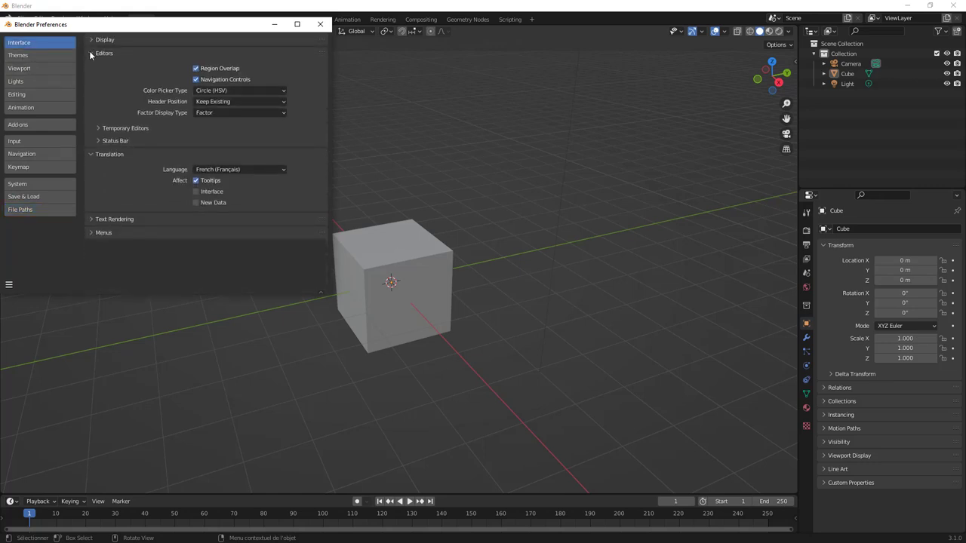
{"action": "left_click", "coordinate": [90, 52]}
{"action": "left_click", "coordinate": [90, 65]}
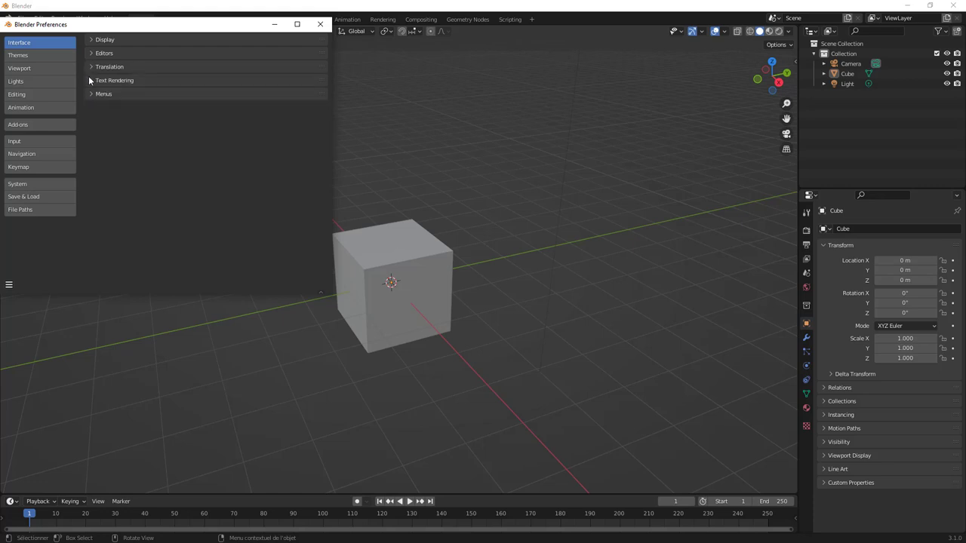
{"action": "left_click", "coordinate": [89, 80]}
{"action": "left_click", "coordinate": [89, 80]}
{"action": "left_click", "coordinate": [90, 93]}
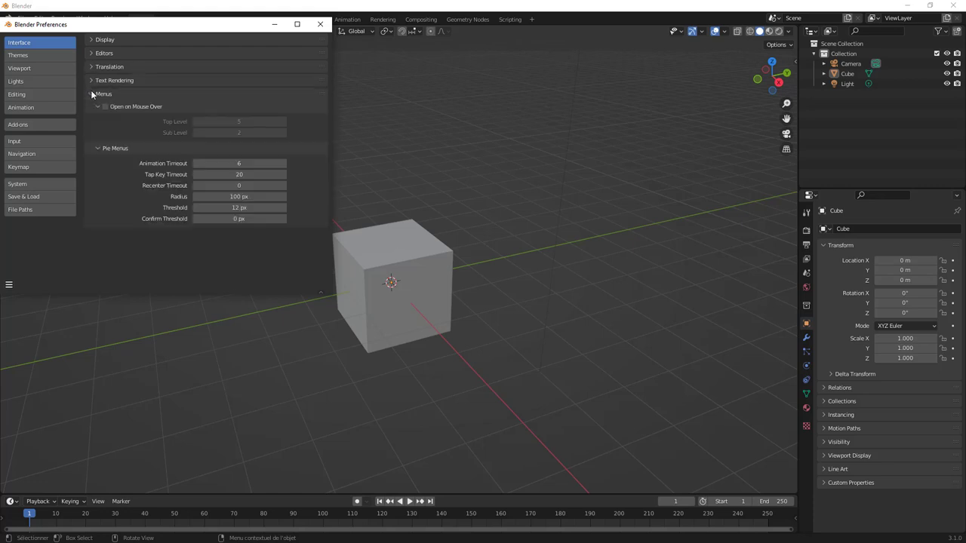
{"action": "left_click", "coordinate": [90, 91]}
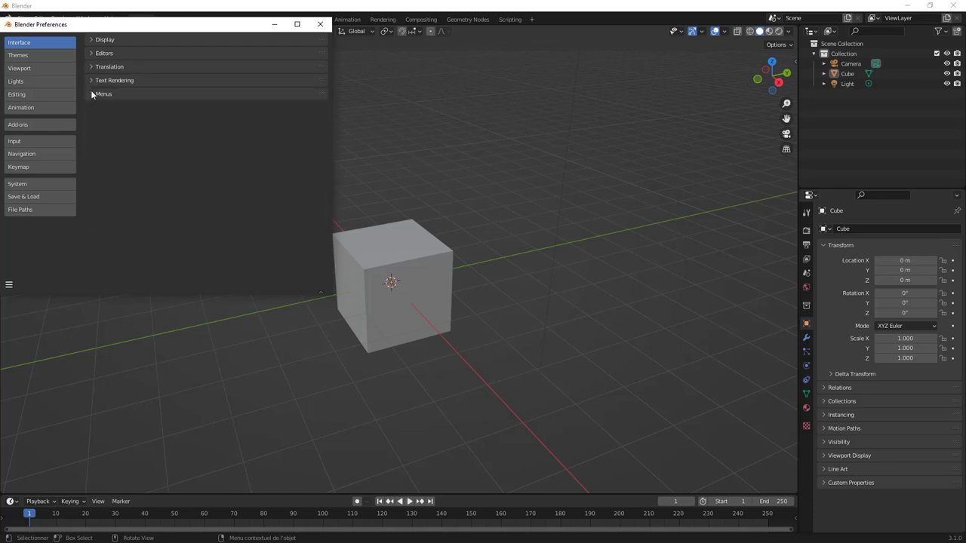
{"action": "left_click", "coordinate": [36, 55]}
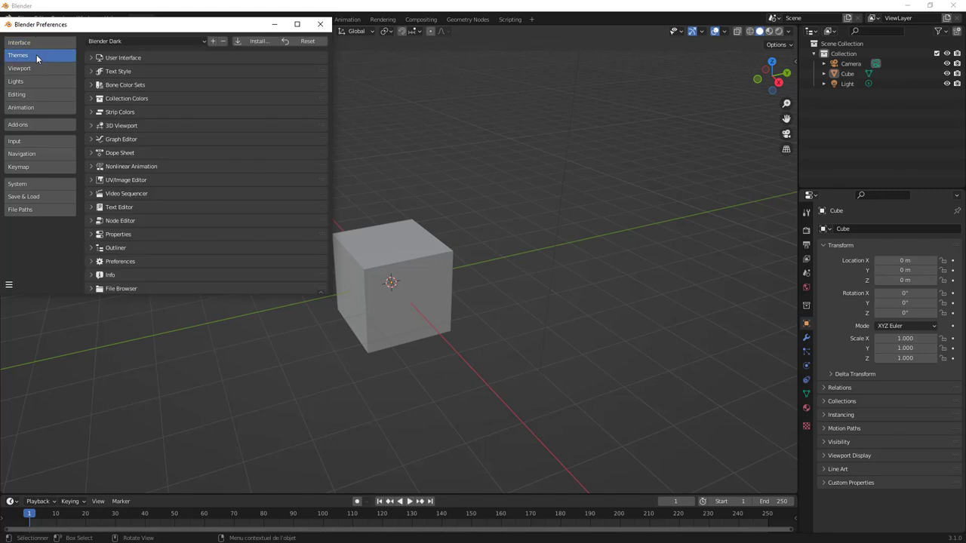
Enlarge and reposition the Preferences window, then list the available theme presets
{"action": "left_click", "coordinate": [92, 58]}
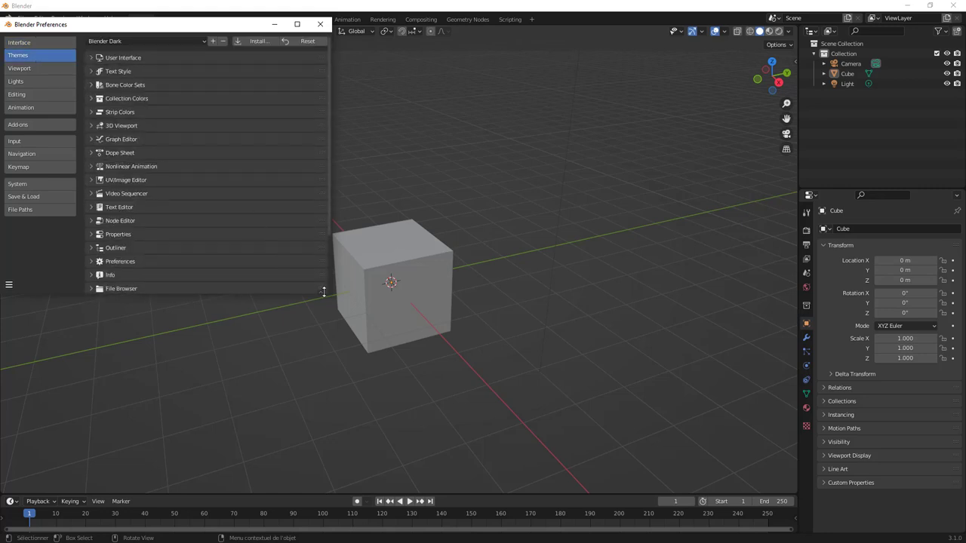
{"action": "left_click_drag", "start_coordinate": [327, 291], "coordinate": [693, 432]}
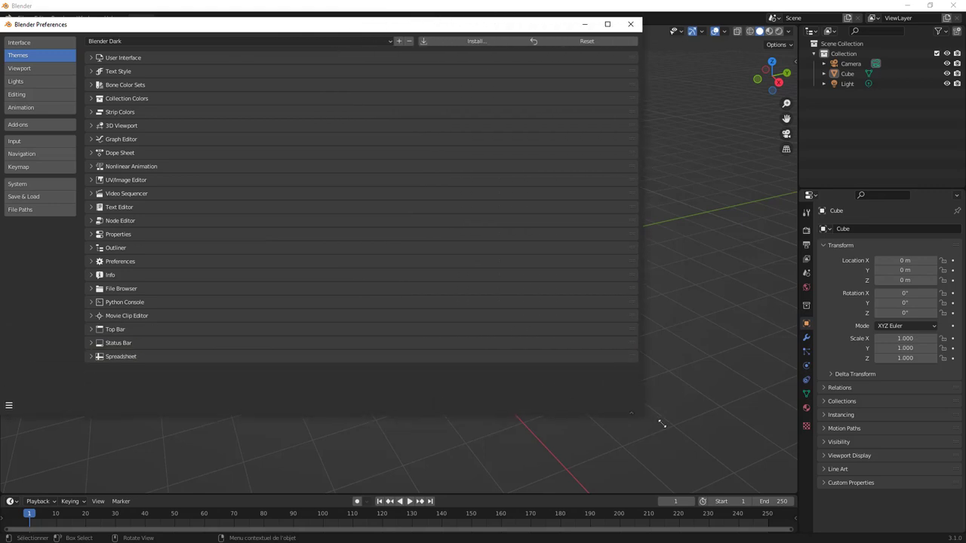
{"action": "left_click_drag", "start_coordinate": [330, 28], "coordinate": [373, 41]}
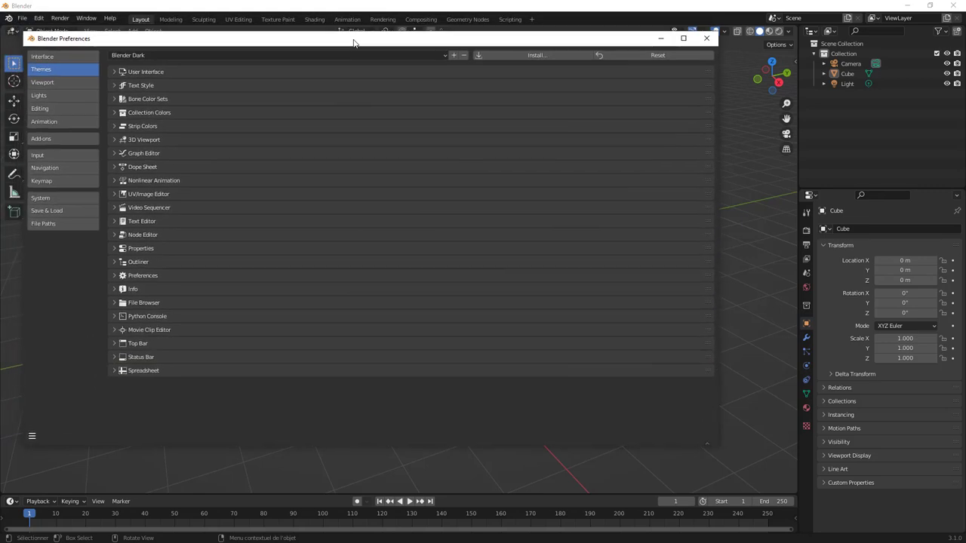
{"action": "left_click", "coordinate": [200, 55]}
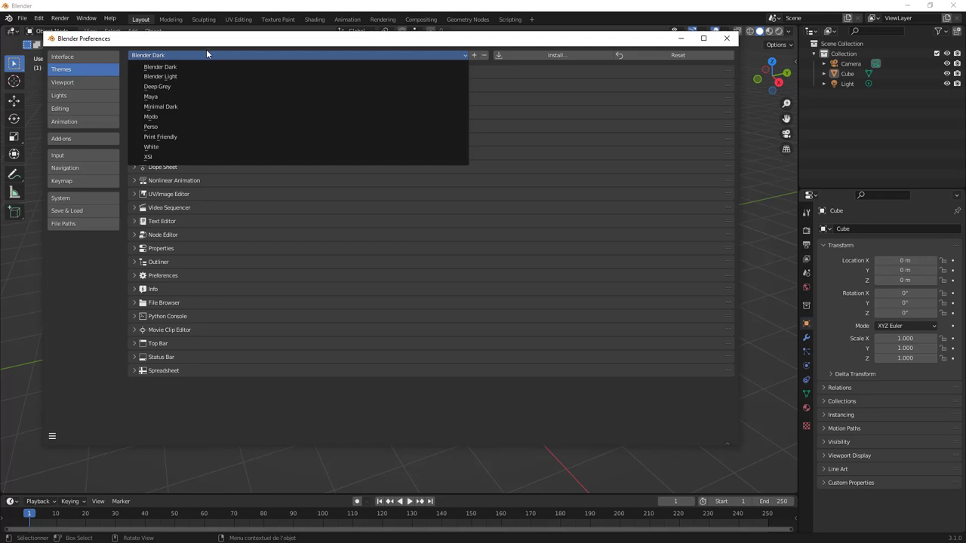
Try the Blender Light, Deep Grey and Maya theme presets in turn
{"action": "left_click", "coordinate": [207, 52]}
{"action": "left_click", "coordinate": [185, 56]}
{"action": "left_click", "coordinate": [179, 76]}
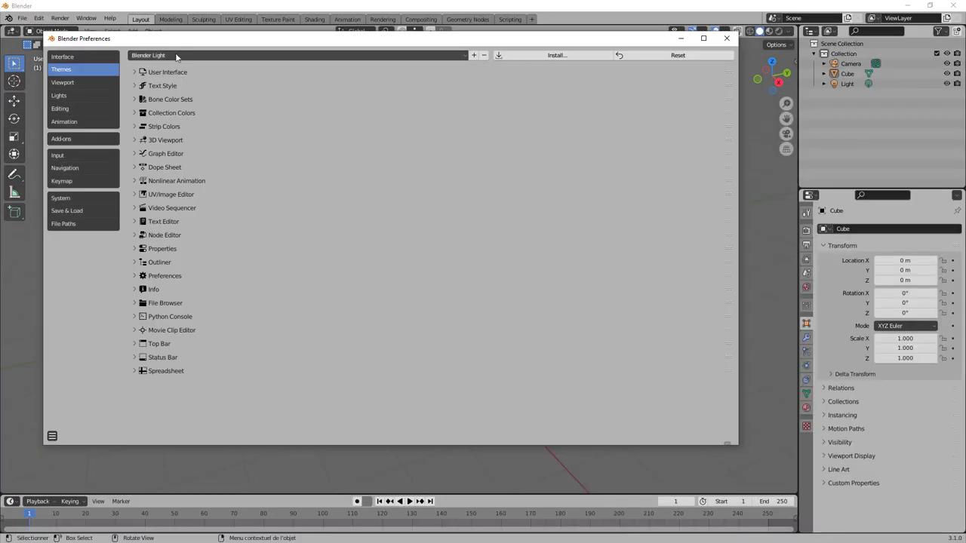
{"action": "left_click", "coordinate": [175, 56]}
{"action": "left_click", "coordinate": [173, 86]}
{"action": "left_click", "coordinate": [173, 55]}
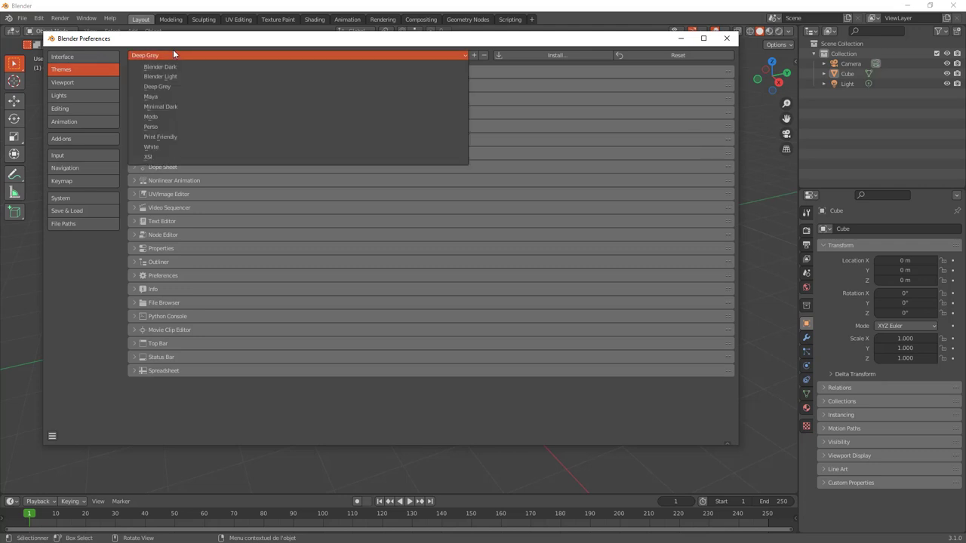
{"action": "left_click", "coordinate": [173, 96]}
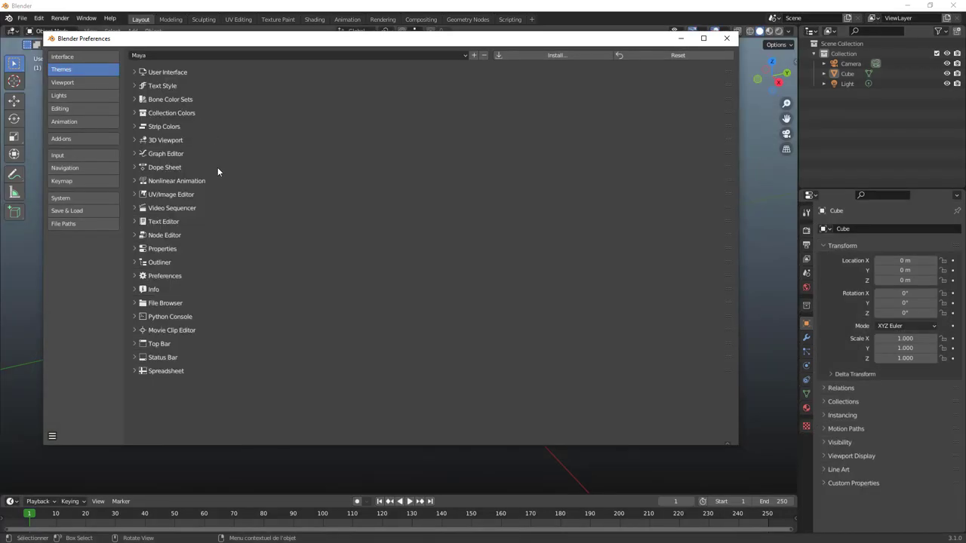
Try the Modo, Print Friendly and White presets, ending with XSI applied
{"action": "left_click", "coordinate": [225, 56]}
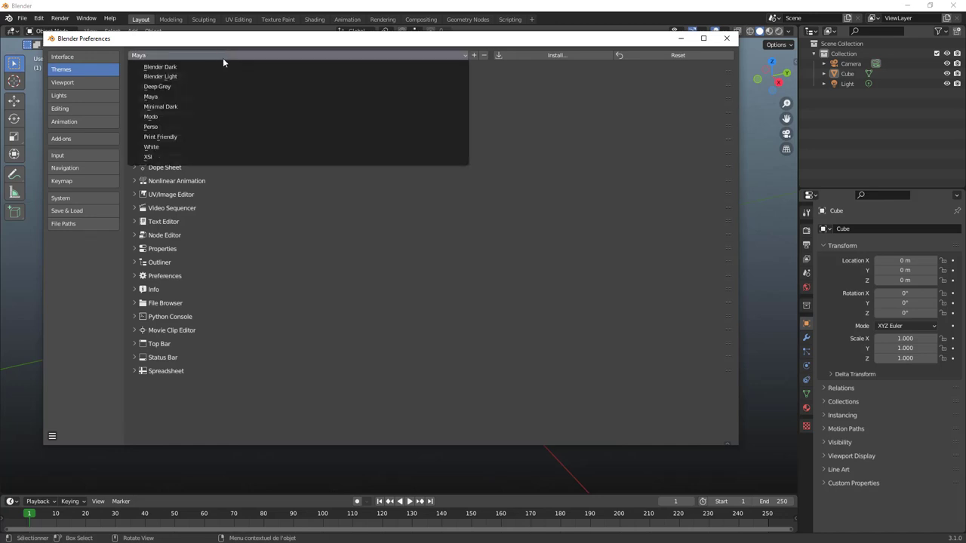
{"action": "left_click", "coordinate": [159, 118]}
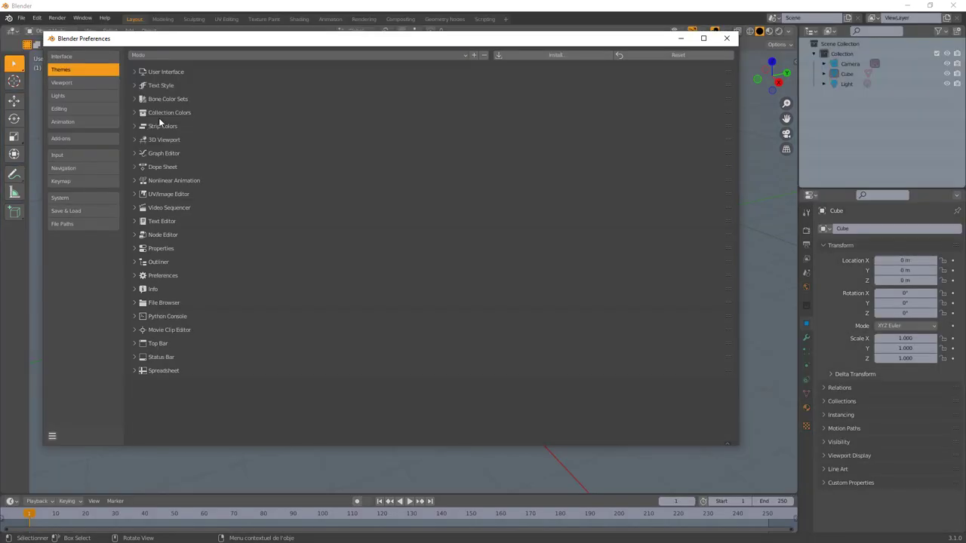
{"action": "left_click", "coordinate": [194, 54]}
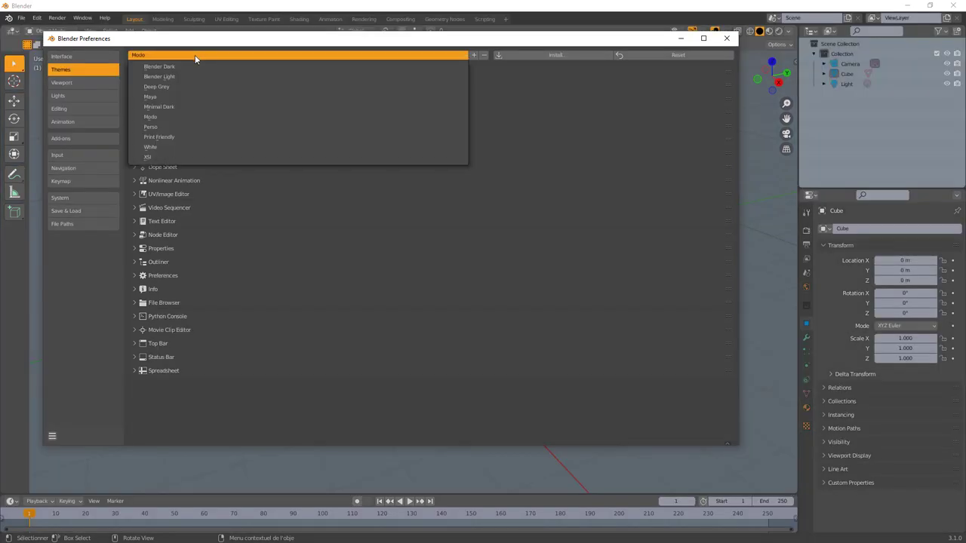
{"action": "left_click", "coordinate": [169, 139]}
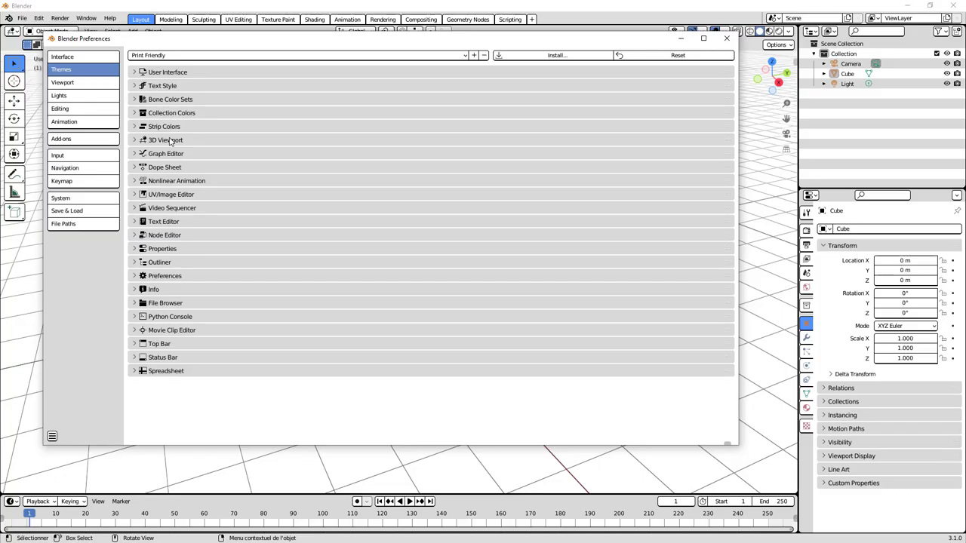
{"action": "left_click", "coordinate": [215, 59]}
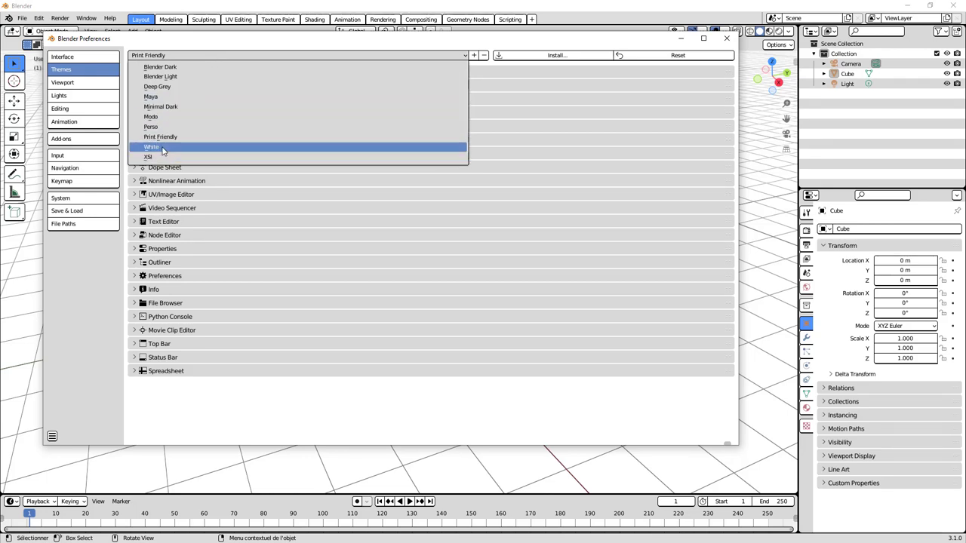
{"action": "left_click", "coordinate": [163, 149]}
{"action": "left_click", "coordinate": [191, 57]}
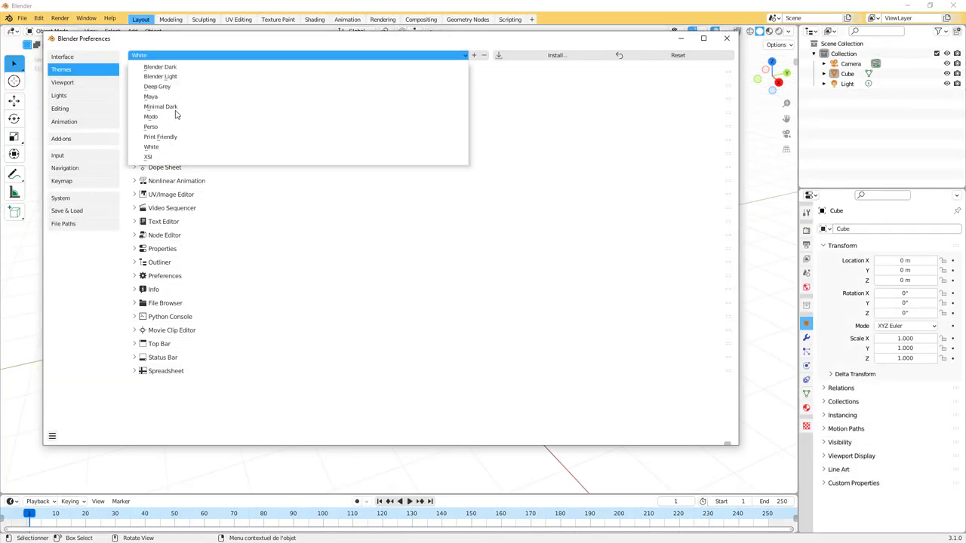
{"action": "left_click", "coordinate": [164, 157]}
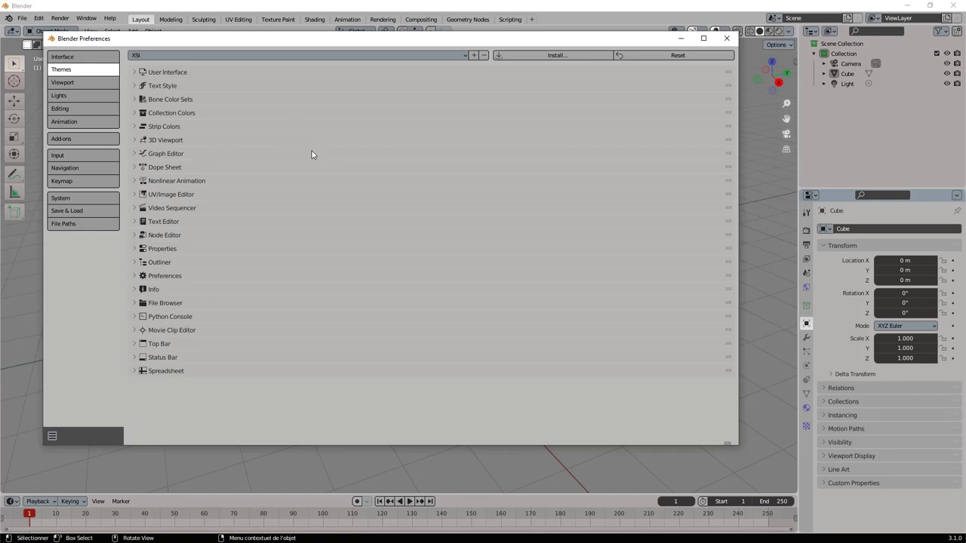
{"action": "left_click", "coordinate": [155, 56]}
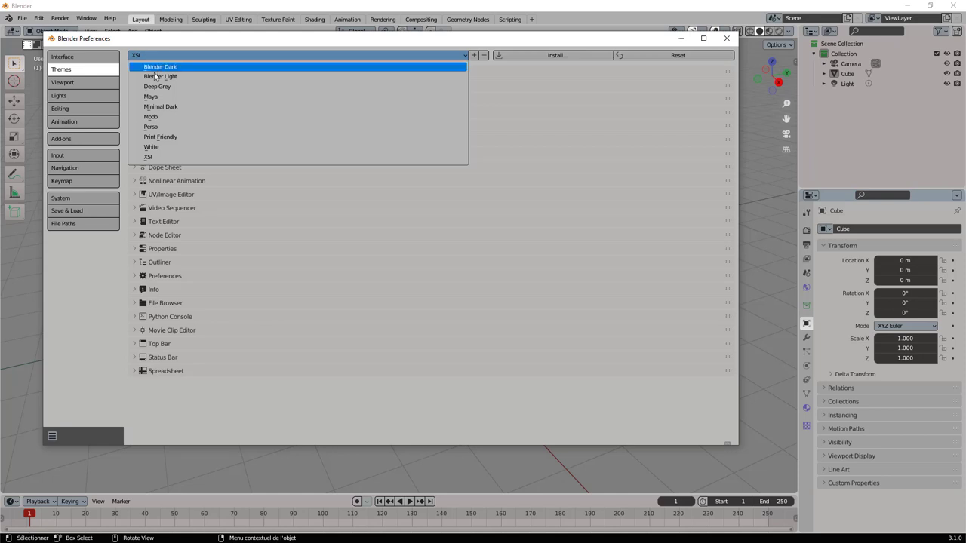
Switch the theme from XSI back to Blender Dark and collapse Text Style
{"action": "left_click", "coordinate": [568, 85]}
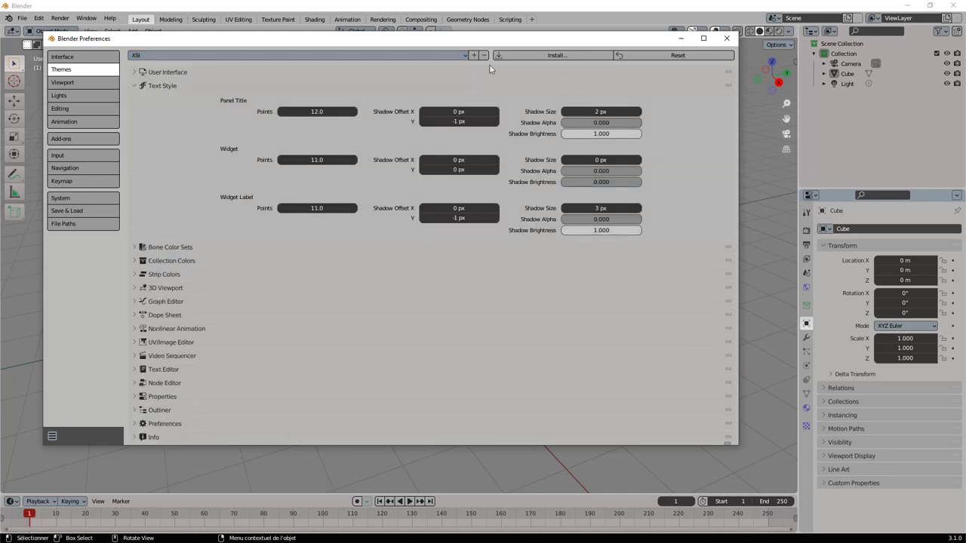
{"action": "left_click", "coordinate": [317, 56]}
{"action": "left_click", "coordinate": [249, 67]}
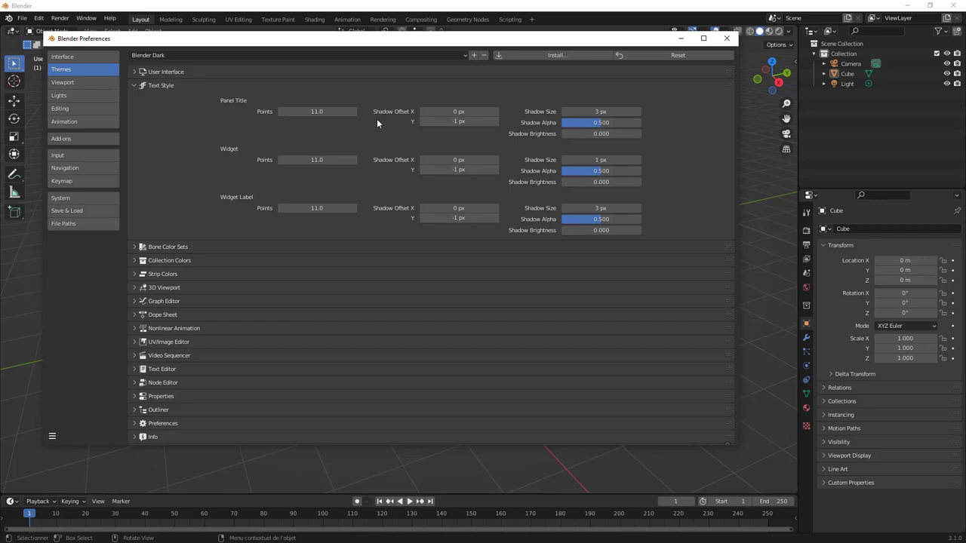
{"action": "left_click", "coordinate": [138, 86]}
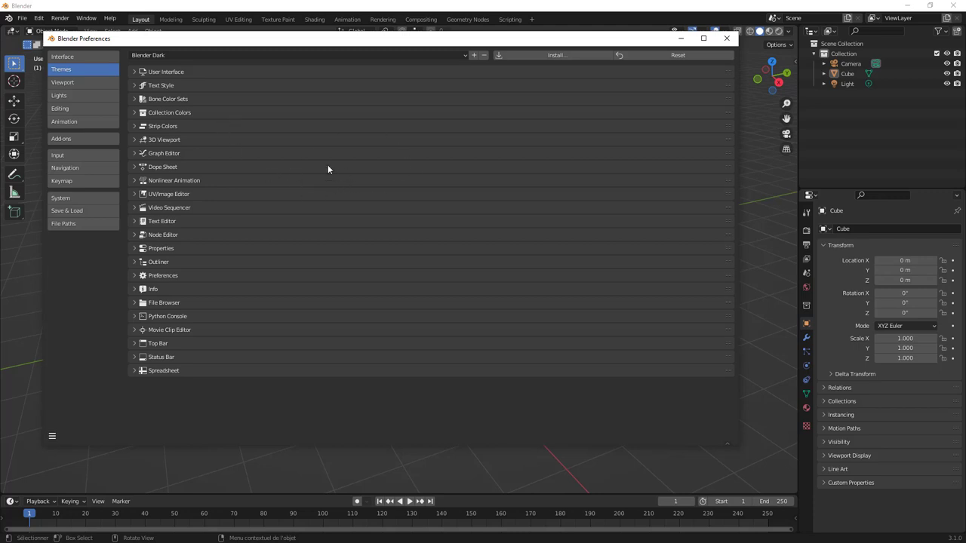
{"action": "left_click", "coordinate": [466, 59]}
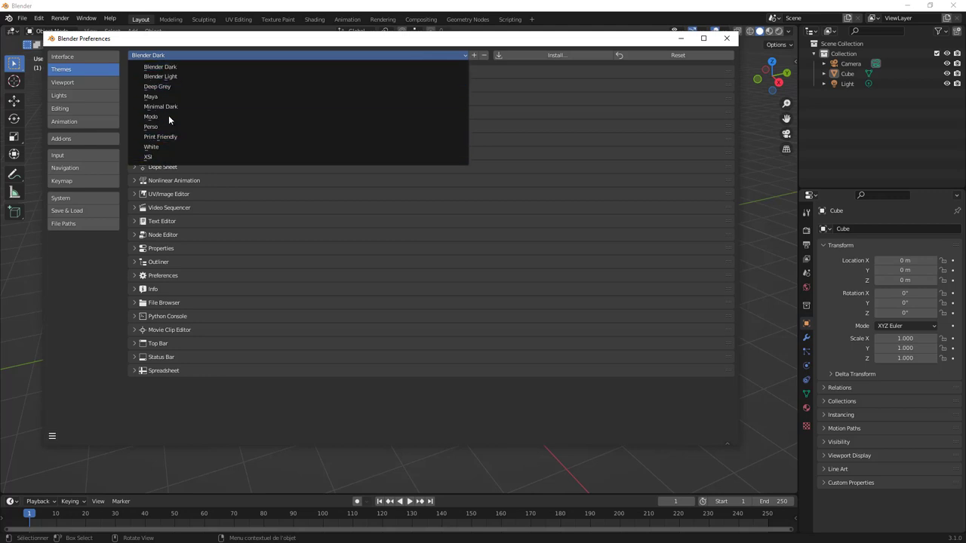
{"action": "left_click", "coordinate": [499, 85]}
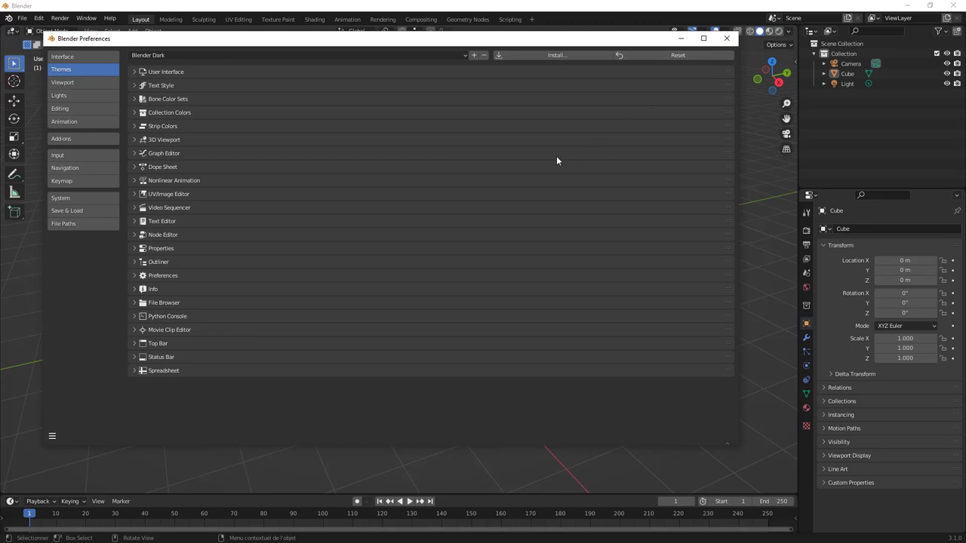
Apply the Perso theme: Panel Title 20 pt, Widget 15.9 pt, title shadow 4 px
{"action": "left_click", "coordinate": [207, 54]}
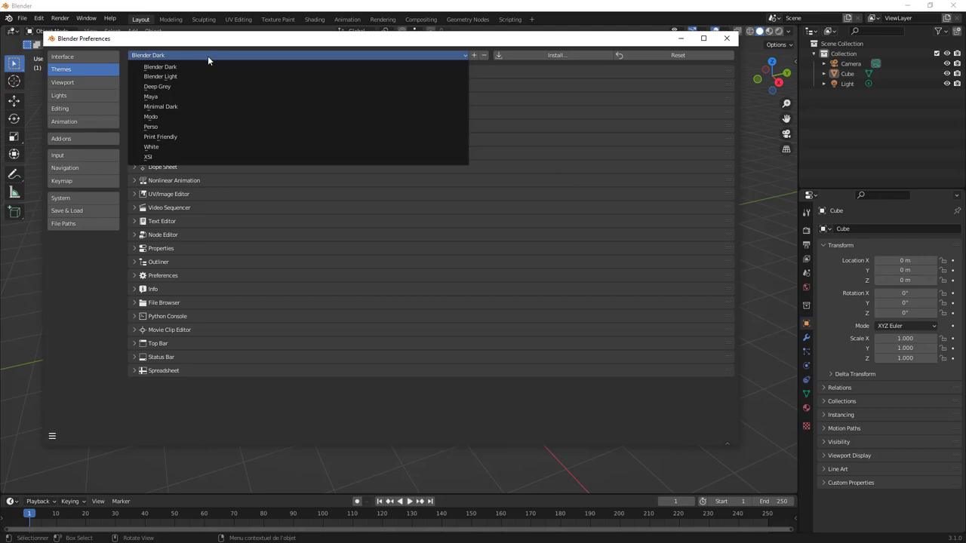
{"action": "left_click", "coordinate": [155, 127]}
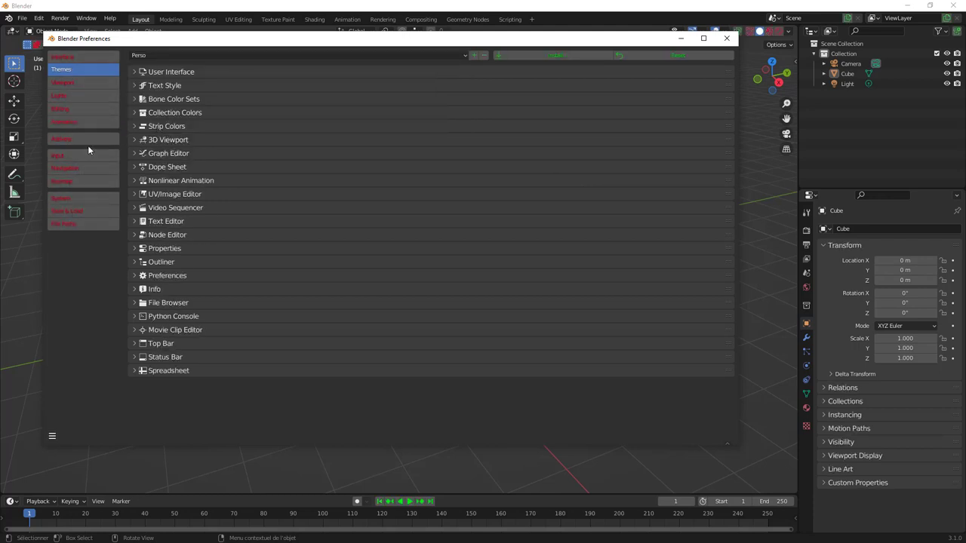
{"action": "left_click", "coordinate": [134, 86]}
{"action": "left_click_drag", "start_coordinate": [309, 111], "coordinate": [362, 111]}
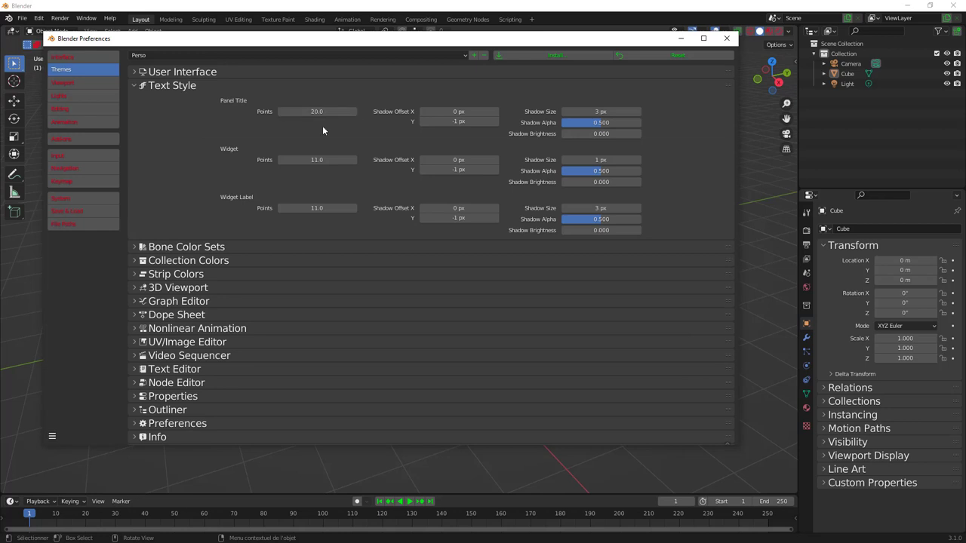
{"action": "left_click_drag", "start_coordinate": [305, 160], "coordinate": [375, 160]}
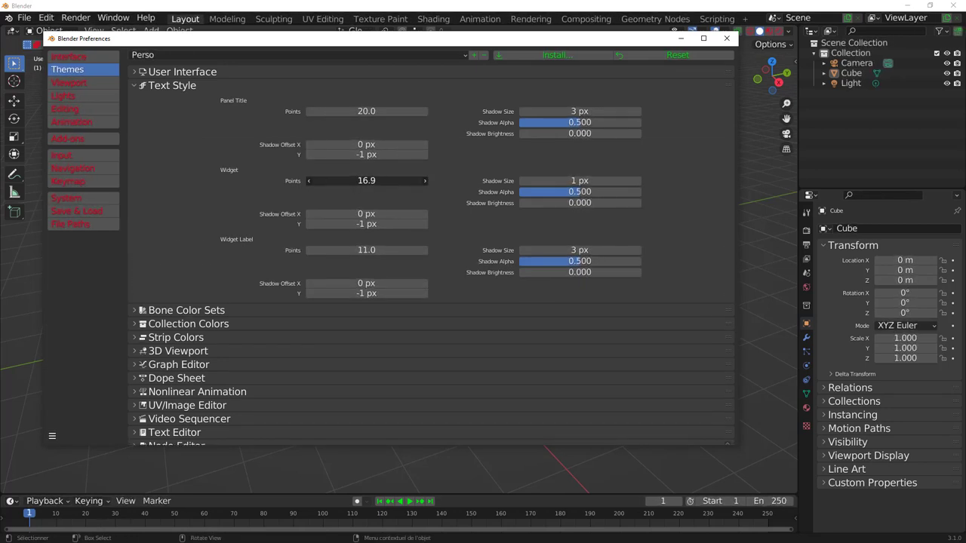
{"action": "left_click_drag", "start_coordinate": [375, 181], "coordinate": [349, 181]}
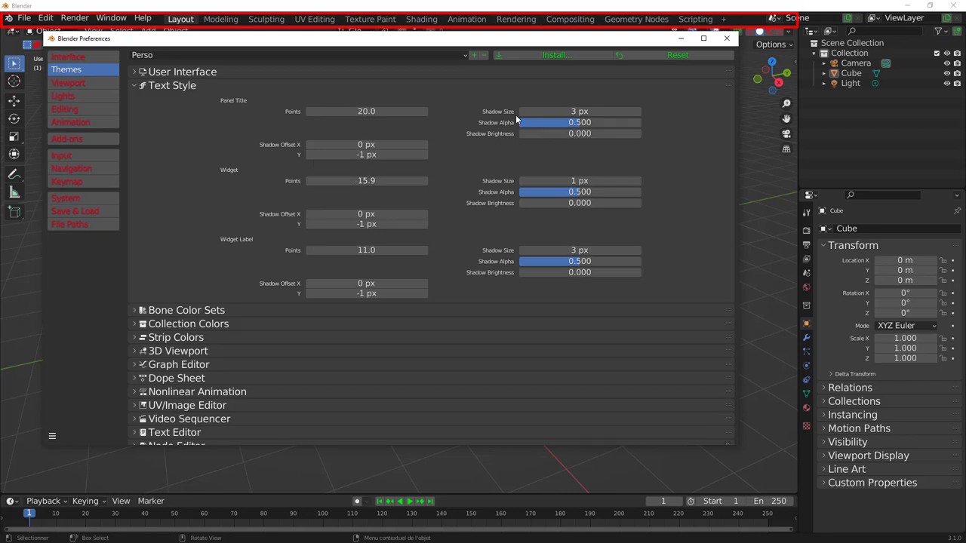
{"action": "left_click_drag", "start_coordinate": [565, 113], "coordinate": [585, 113]}
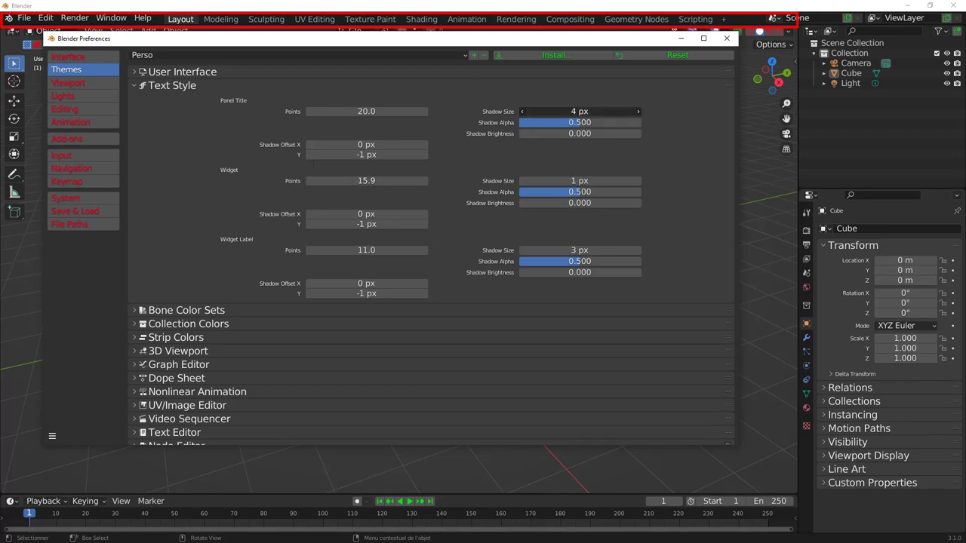
{"action": "left_click", "coordinate": [161, 89]}
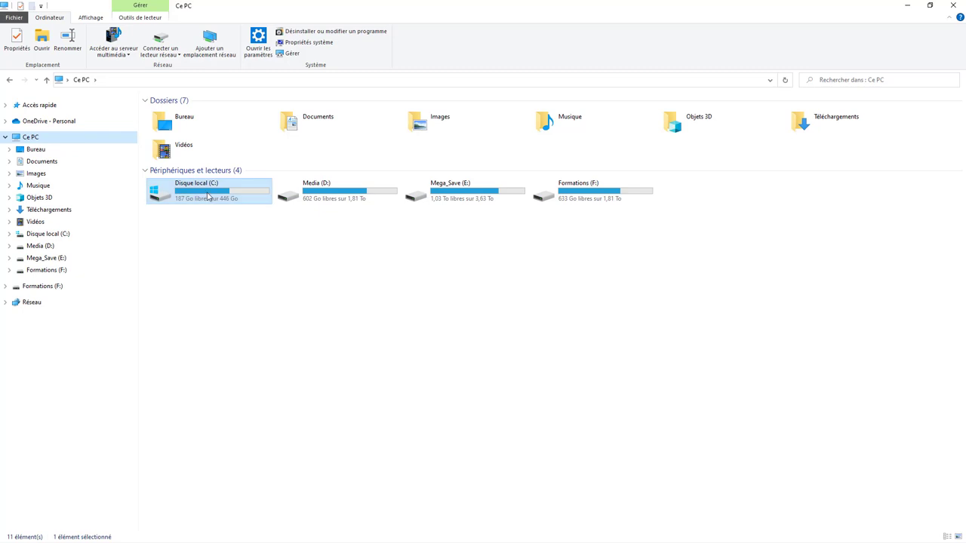
Browse to C:\Programmes\Blender Foundation\Blender 3.1\3.1\scripts\presets\interface_theme and select its address path
{"action": "double_click", "coordinate": [209, 202]}
{"action": "double_click", "coordinate": [181, 146]}
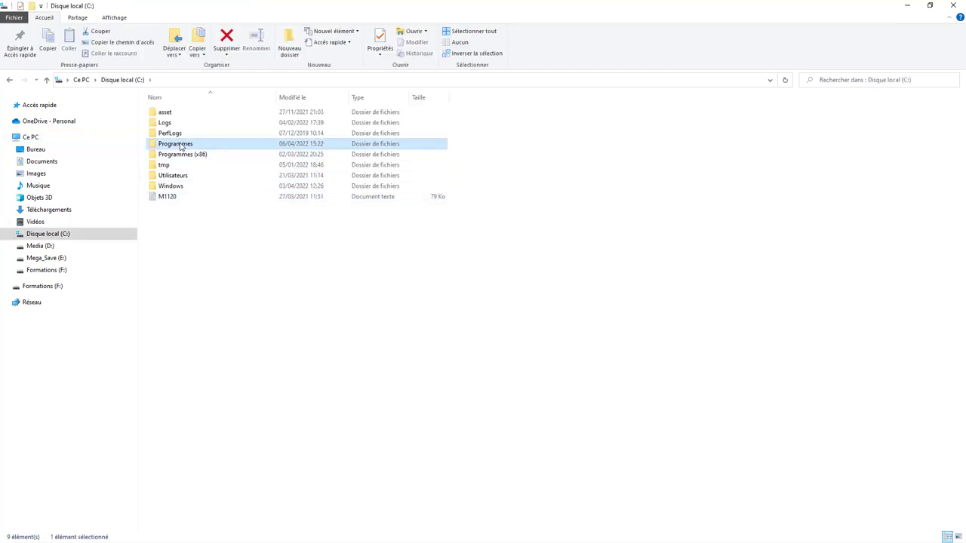
{"action": "double_click", "coordinate": [182, 125]}
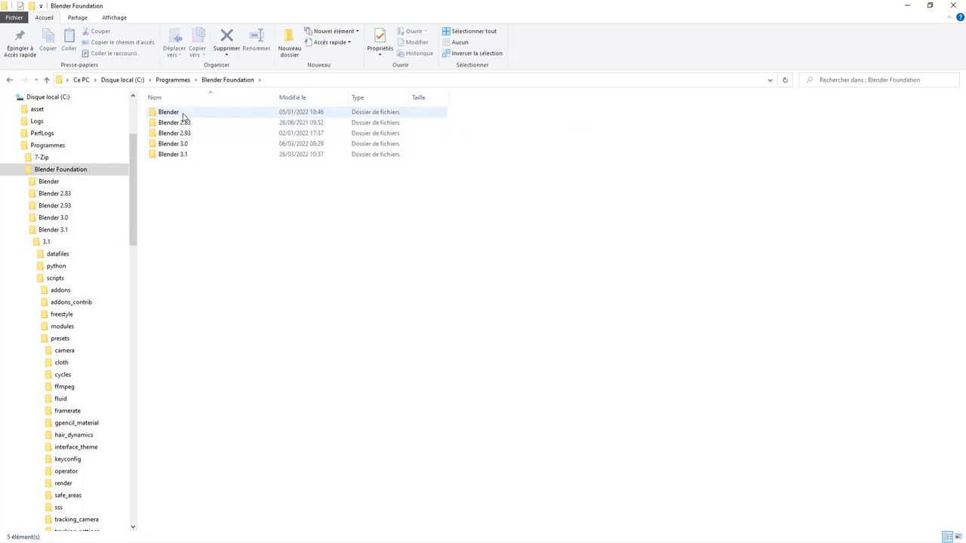
{"action": "double_click", "coordinate": [175, 155]}
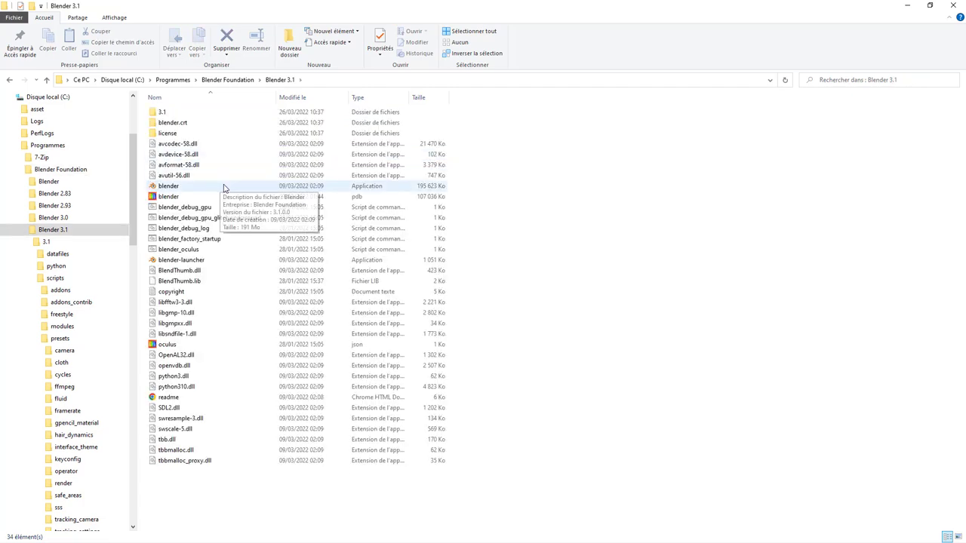
{"action": "double_click", "coordinate": [160, 113]}
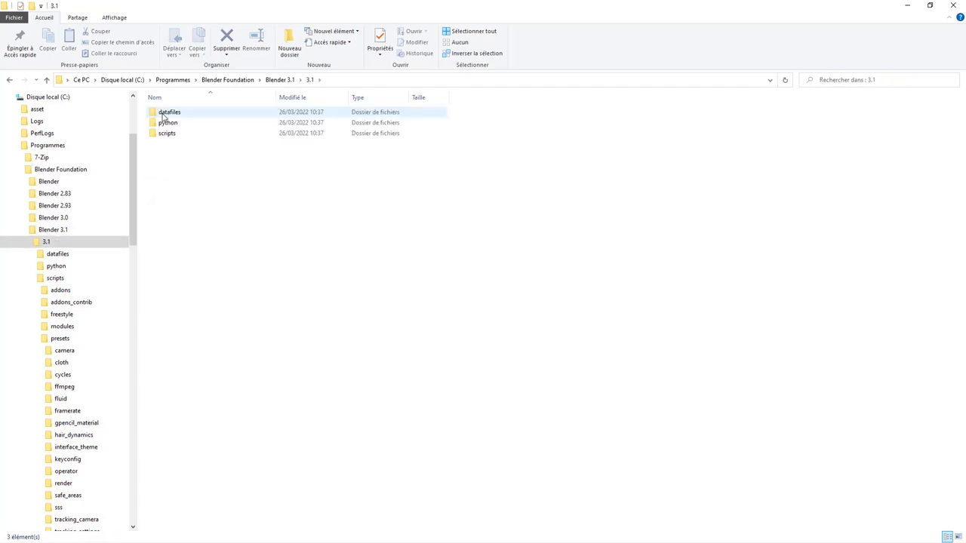
{"action": "double_click", "coordinate": [168, 133]}
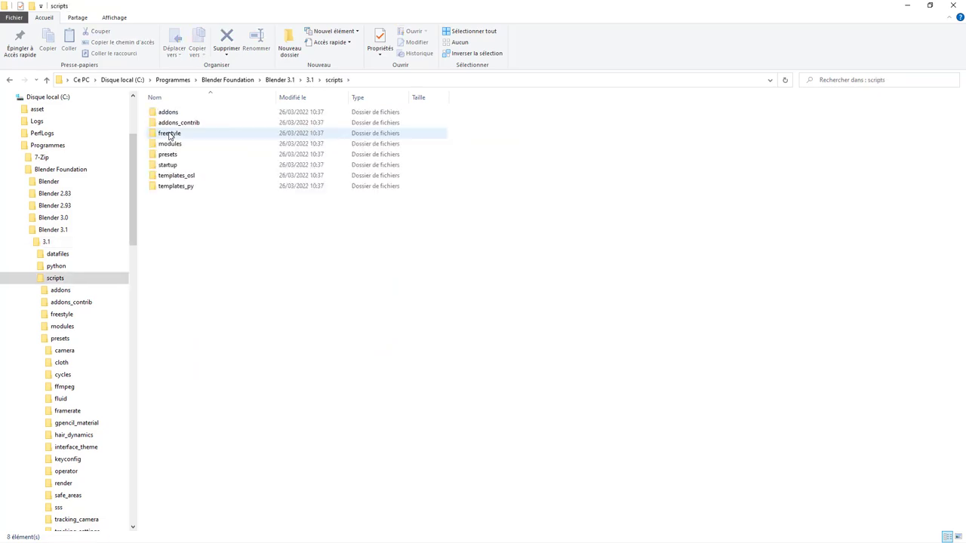
{"action": "double_click", "coordinate": [167, 154]}
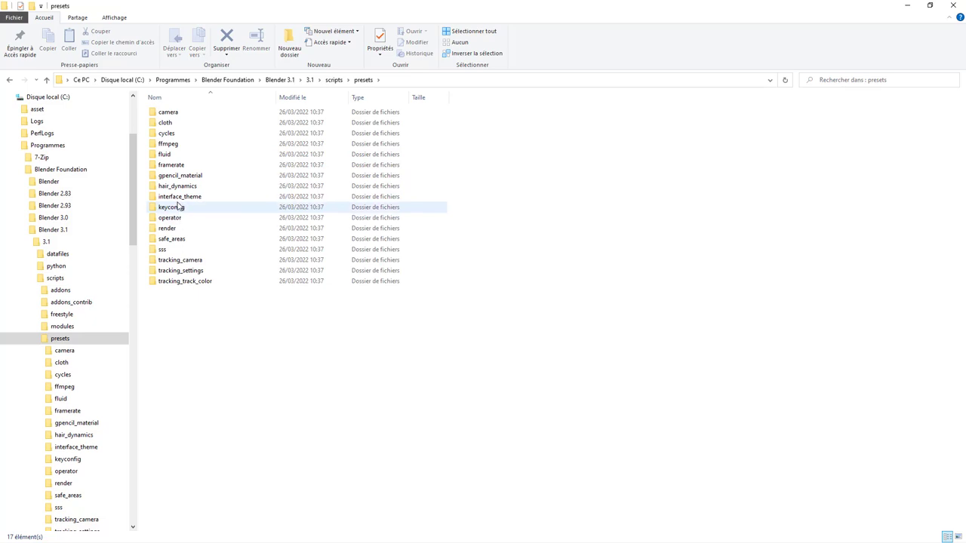
{"action": "double_click", "coordinate": [178, 199]}
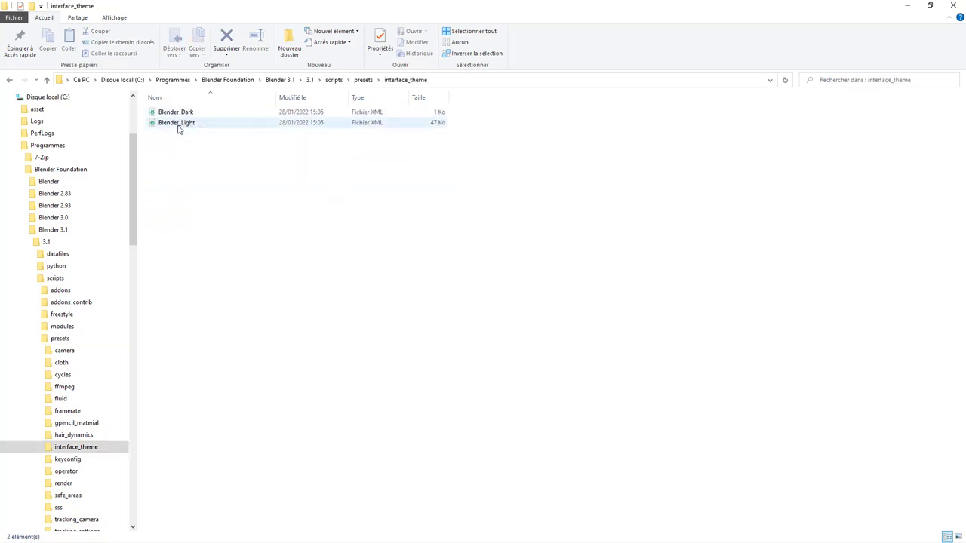
{"action": "left_click", "coordinate": [462, 79]}
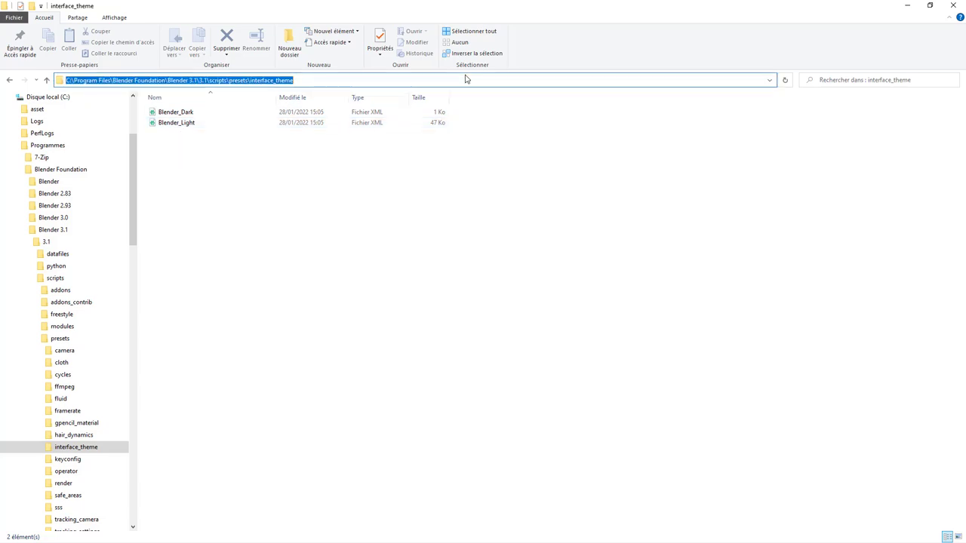
Paste the AppData Blender 3.1 path and open scripts\presets\interface_theme to find Perso
{"action": "type", "text": "%USERPROFILE%\\AppData\\Roaming\\Blender Foundation\\Blender\\3.1\\"}
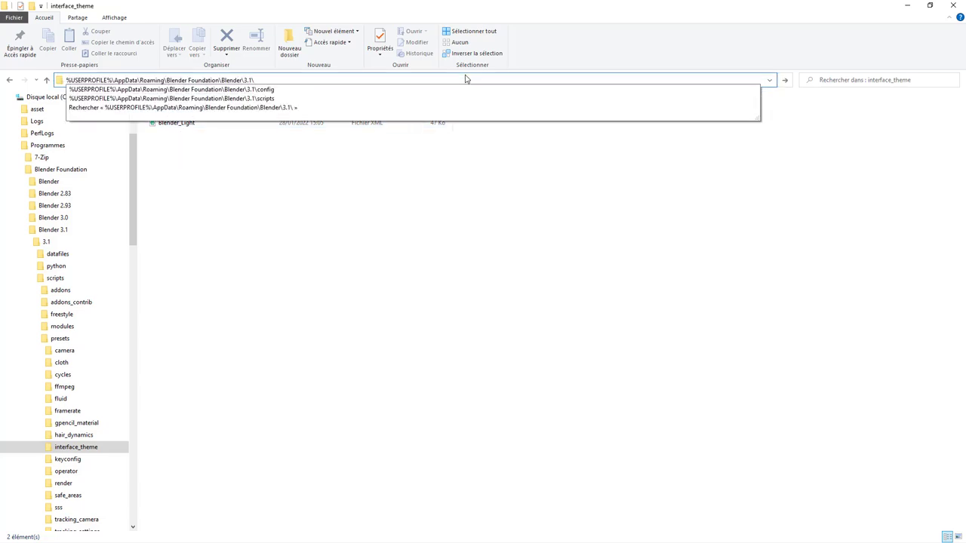
{"action": "key", "text": "Return"}
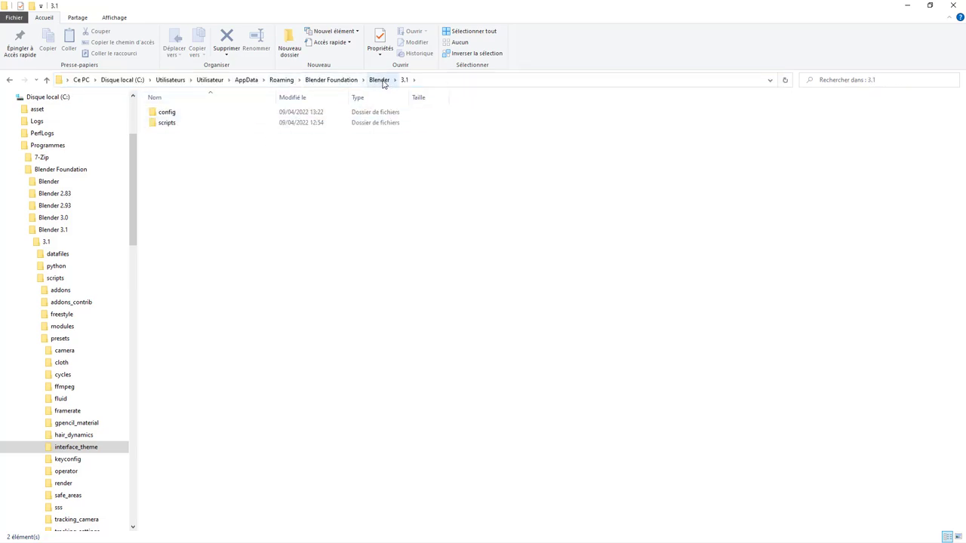
{"action": "double_click", "coordinate": [170, 124]}
{"action": "double_click", "coordinate": [171, 124]}
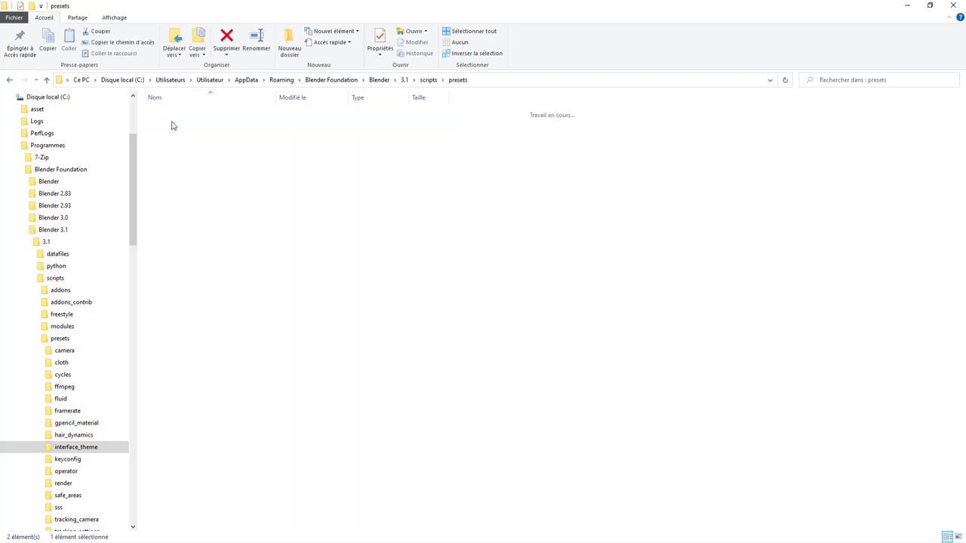
{"action": "double_click", "coordinate": [178, 115]}
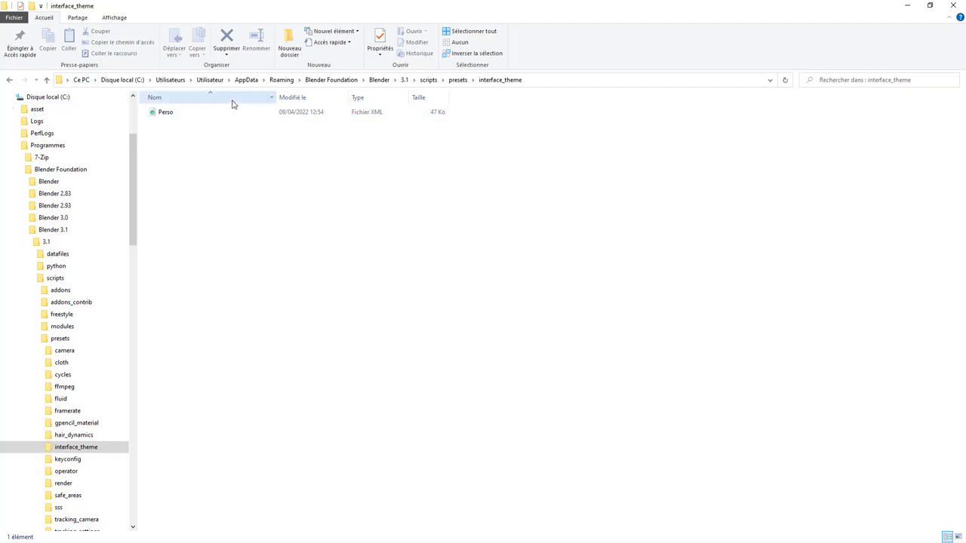
{"action": "left_click", "coordinate": [536, 84]}
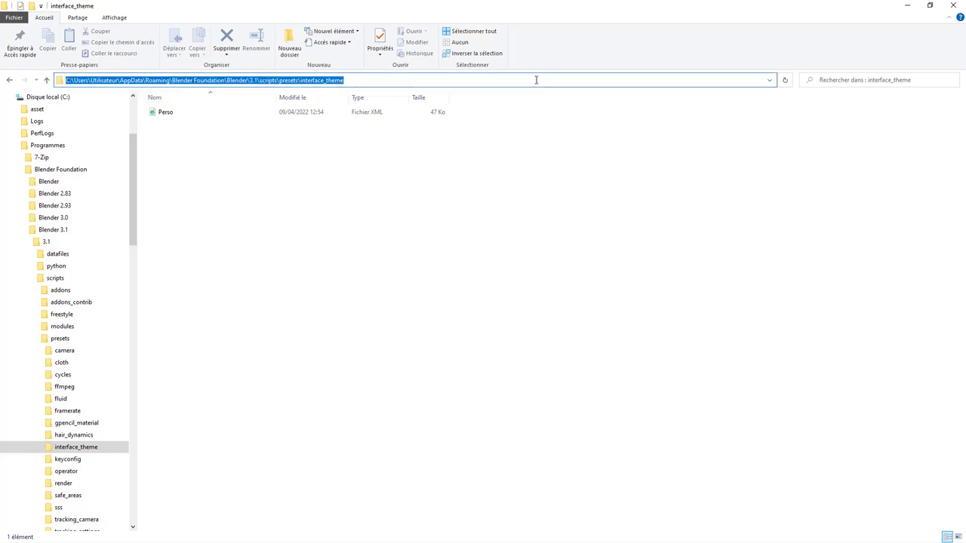
{"action": "left_click", "coordinate": [367, 82]}
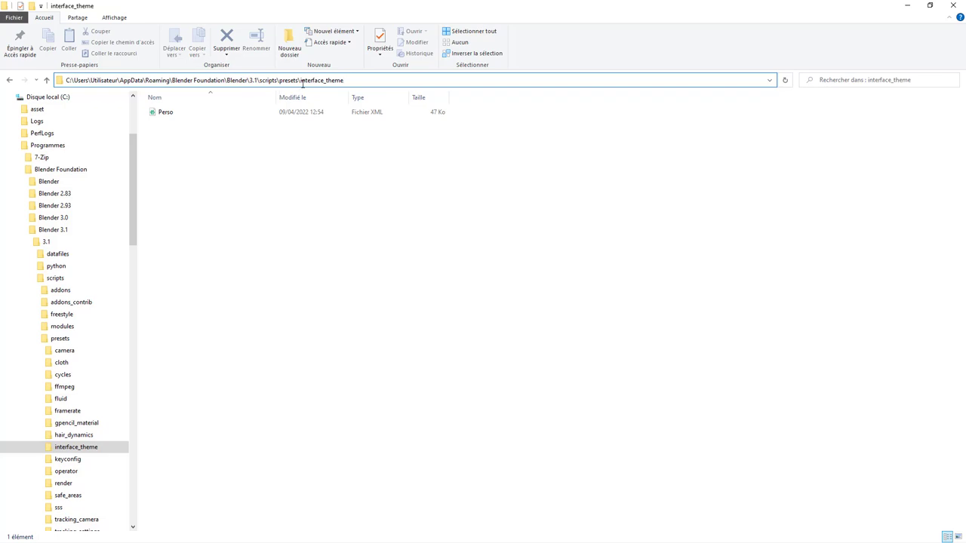
Open the Perso theme file in Atom via Ouvrir avec
{"action": "left_click", "coordinate": [170, 114]}
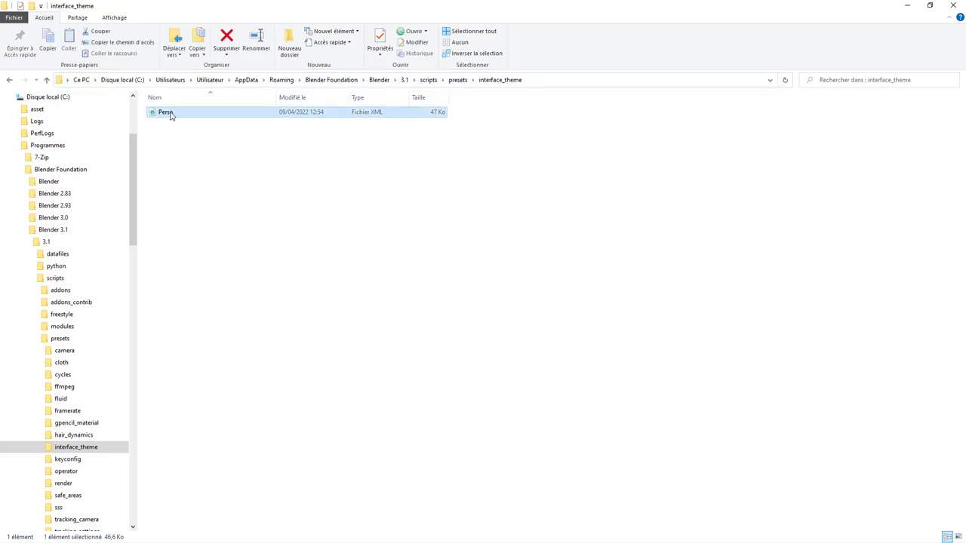
{"action": "right_click", "coordinate": [170, 114]}
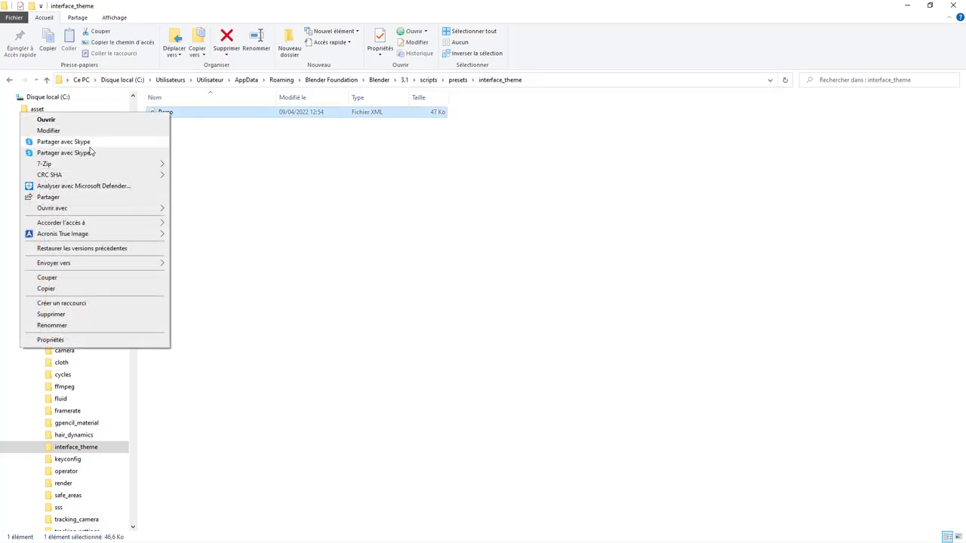
{"action": "mouse_move", "coordinate": [52, 208]}
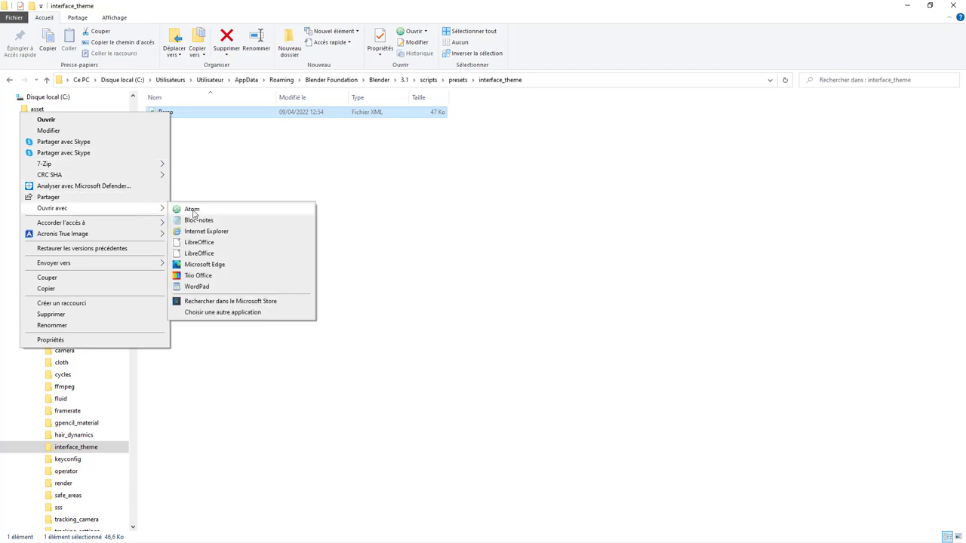
{"action": "left_click", "coordinate": [198, 214]}
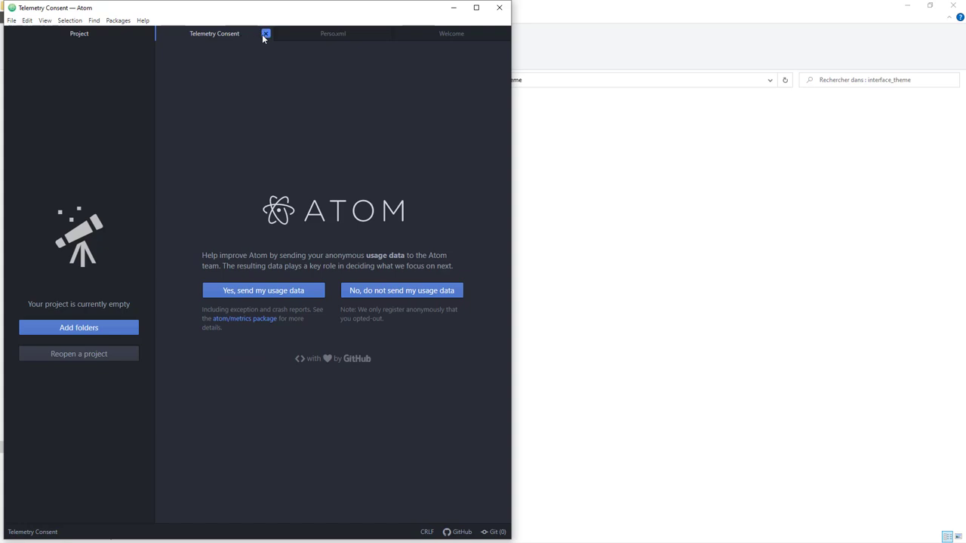
Close Atom's Telemetry and Welcome tabs, maximize it, and scroll through Perso.xml
{"action": "left_click", "coordinate": [264, 34]}
{"action": "left_click", "coordinate": [336, 34]}
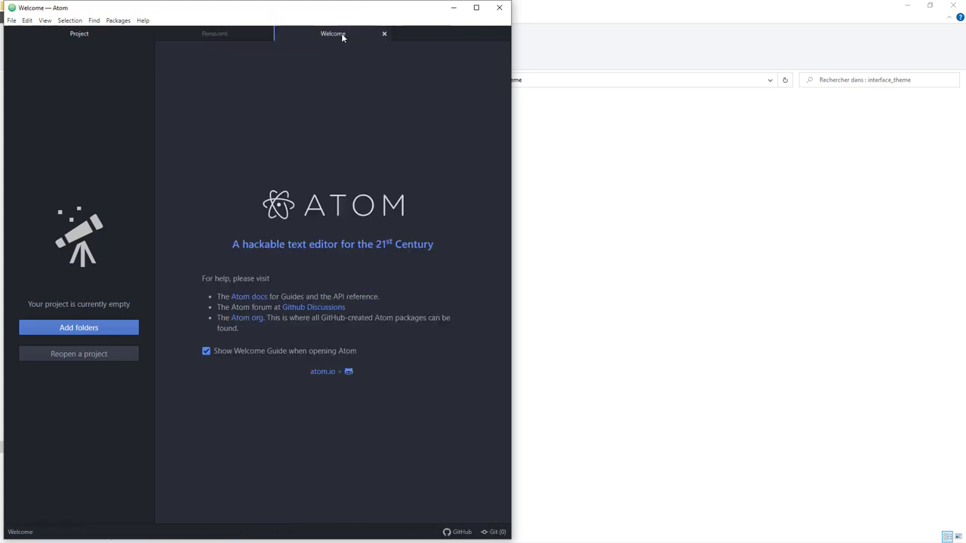
{"action": "left_click", "coordinate": [384, 34]}
{"action": "left_click", "coordinate": [476, 8]}
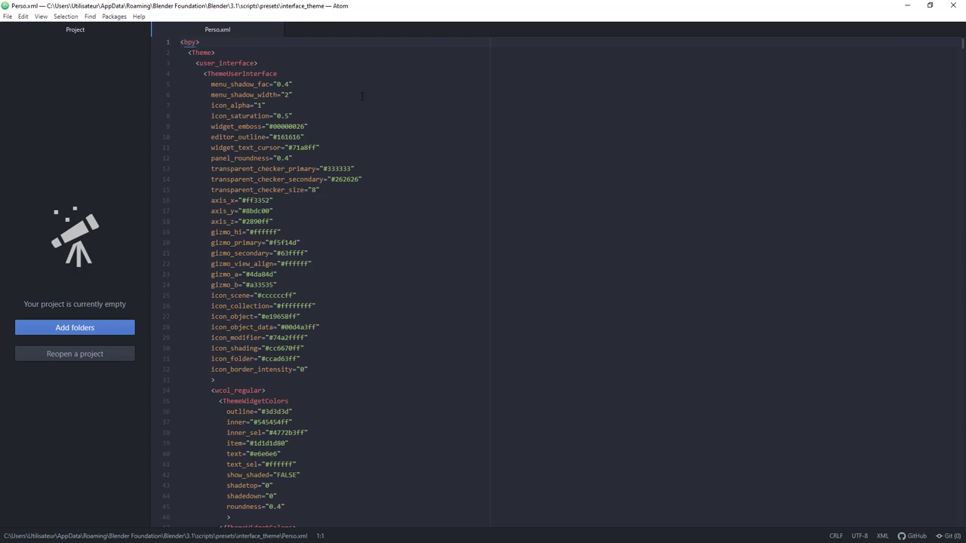
{"action": "scroll", "coordinate": [362, 96], "scroll_direction": "down", "scroll_amount": 4}
{"action": "scroll", "coordinate": [363, 100], "scroll_direction": "down", "scroll_amount": 4}
{"action": "scroll", "coordinate": [364, 104], "scroll_direction": "down", "scroll_amount": 4}
{"action": "scroll", "coordinate": [364, 108], "scroll_direction": "down", "scroll_amount": 2}
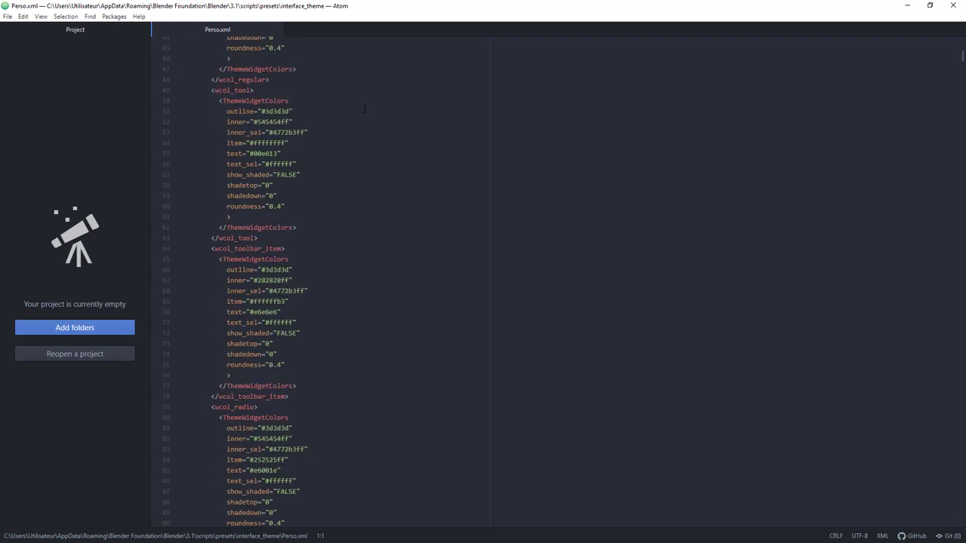
{"action": "scroll", "coordinate": [364, 109], "scroll_direction": "down", "scroll_amount": 5}
{"action": "scroll", "coordinate": [364, 109], "scroll_direction": "down", "scroll_amount": 4}
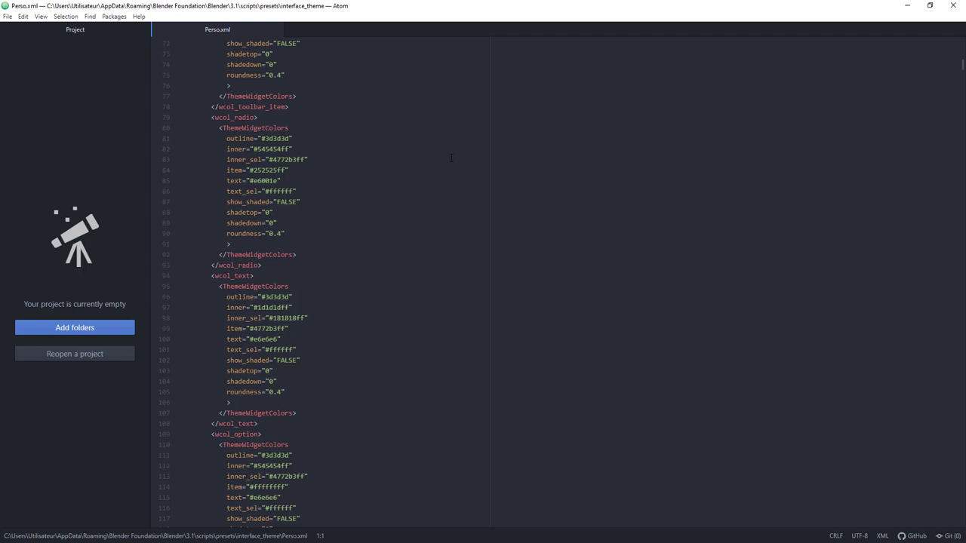
Back in Blender, apply the Blender Dark preset and show the System preferences
{"action": "left_click", "coordinate": [953, 6]}
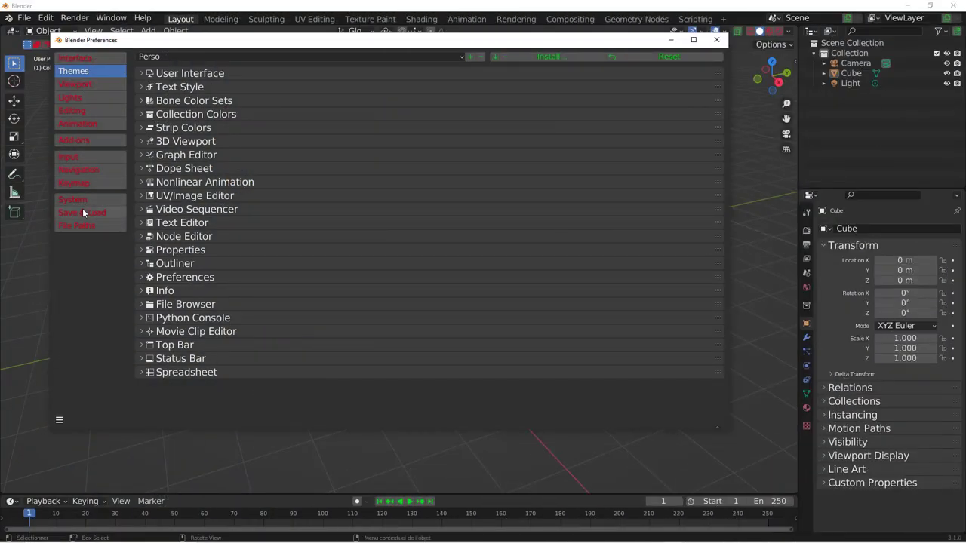
{"action": "left_click", "coordinate": [461, 56]}
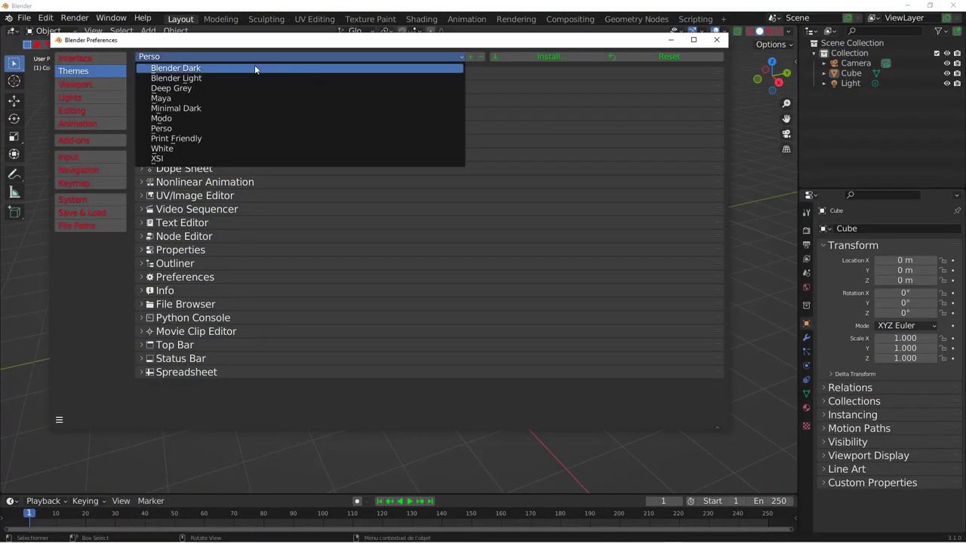
{"action": "left_click", "coordinate": [194, 68]}
{"action": "left_click", "coordinate": [76, 201]}
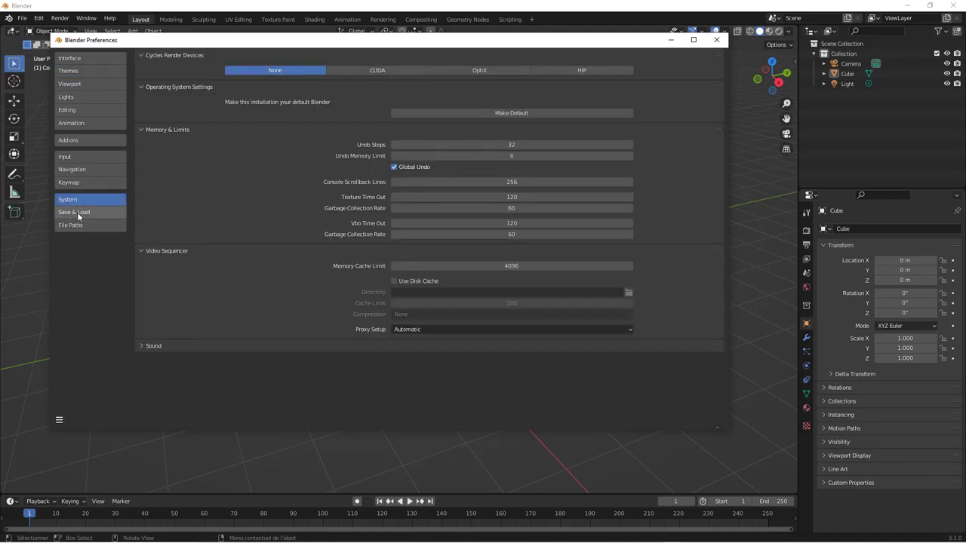
Check the Scripts path under File Paths, then return to the Themes page
{"action": "left_click", "coordinate": [76, 225]}
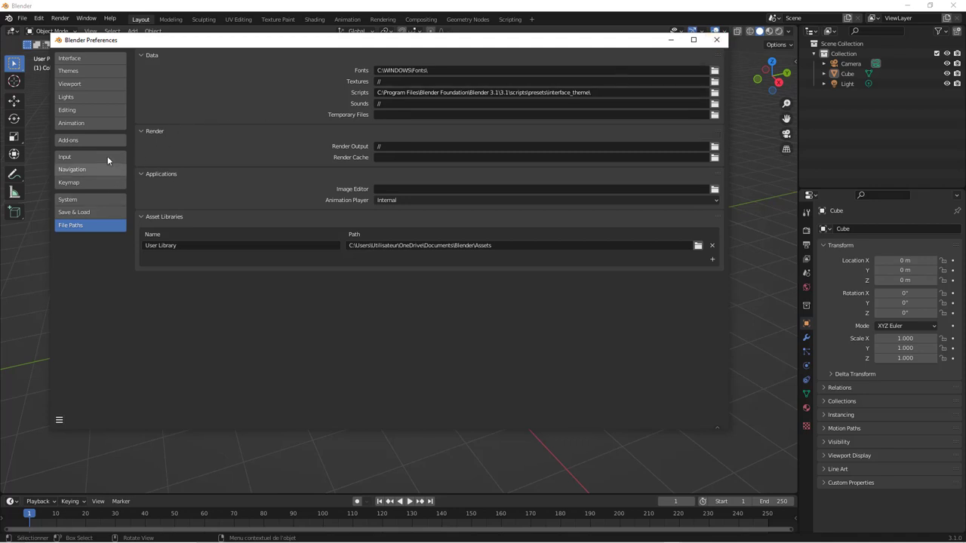
{"action": "left_click", "coordinate": [83, 70]}
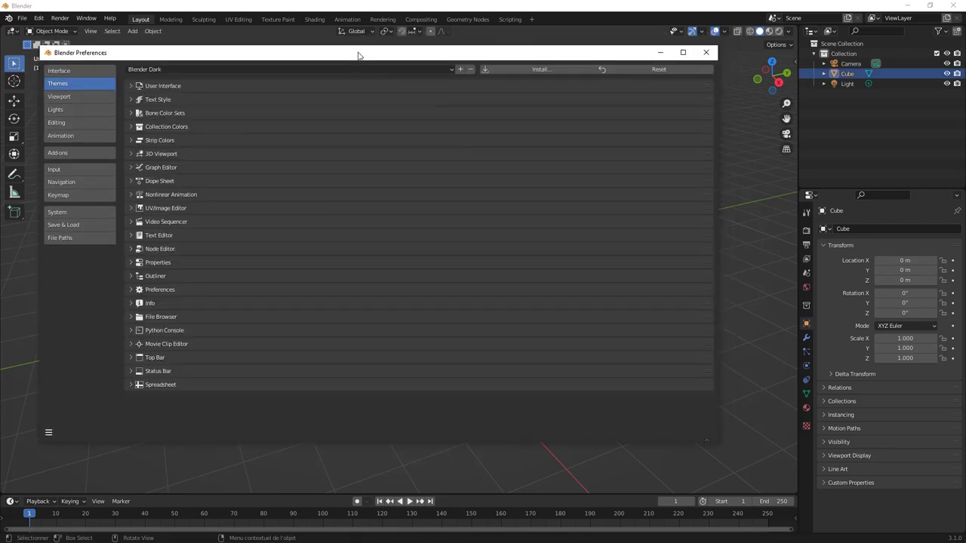
{"action": "left_click_drag", "start_coordinate": [358, 40], "coordinate": [366, 51]}
{"action": "left_click", "coordinate": [469, 65]}
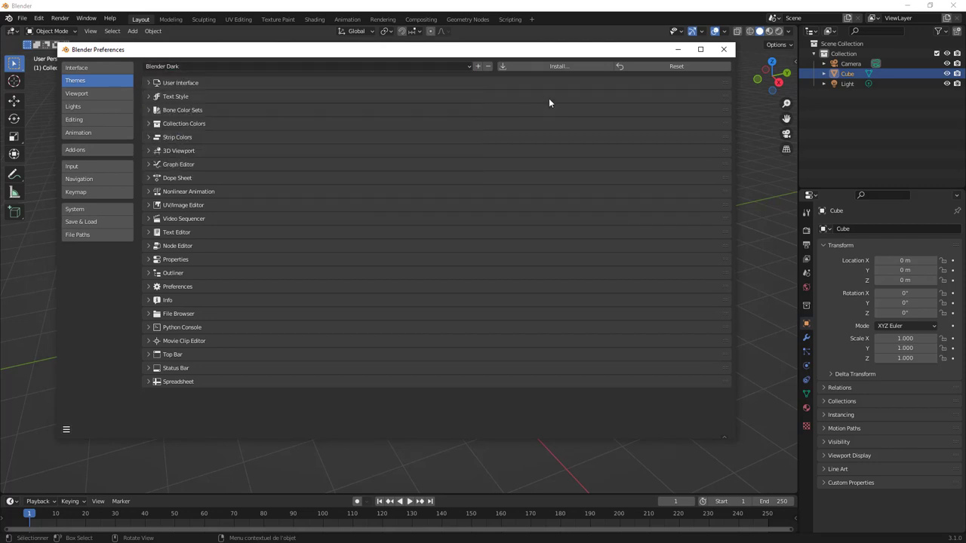
{"action": "left_click", "coordinate": [478, 67]}
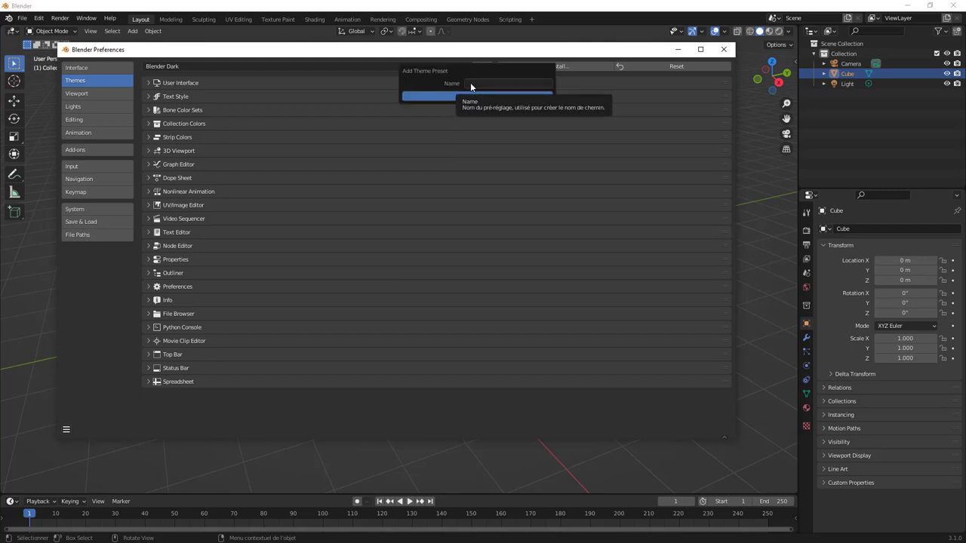
{"action": "key", "text": "Escape"}
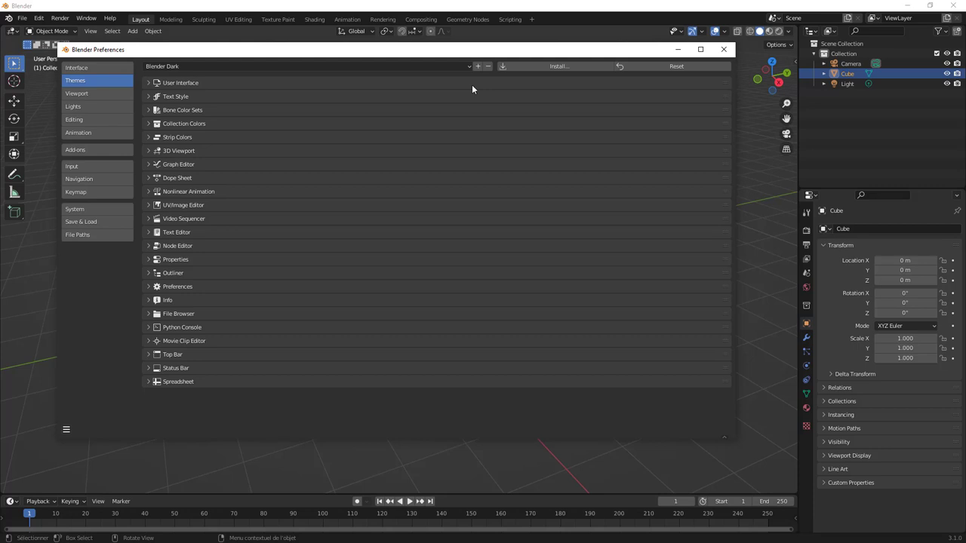
Switch Preferences to the Viewport page and toggle the Display panel open and closed
{"action": "left_click", "coordinate": [96, 94]}
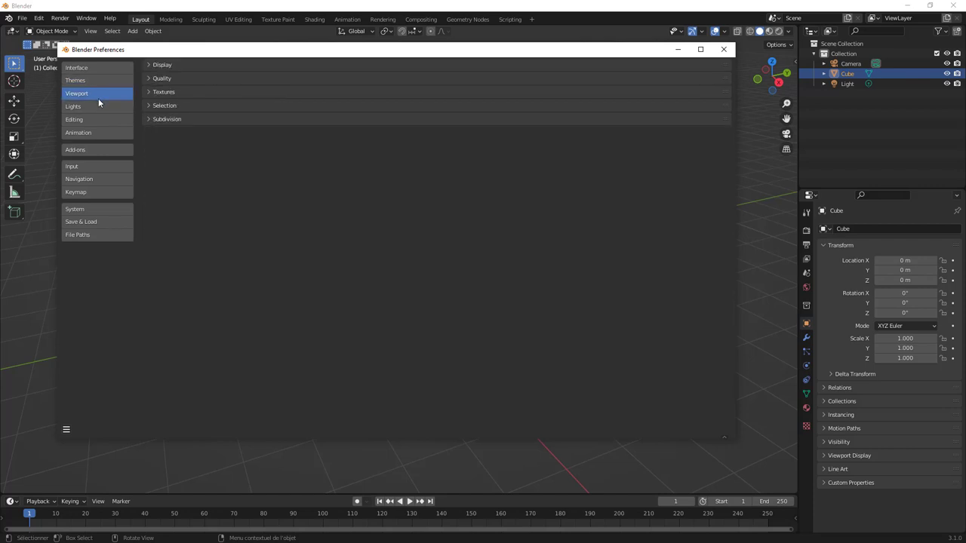
{"action": "left_click", "coordinate": [155, 64]}
{"action": "left_click", "coordinate": [155, 65]}
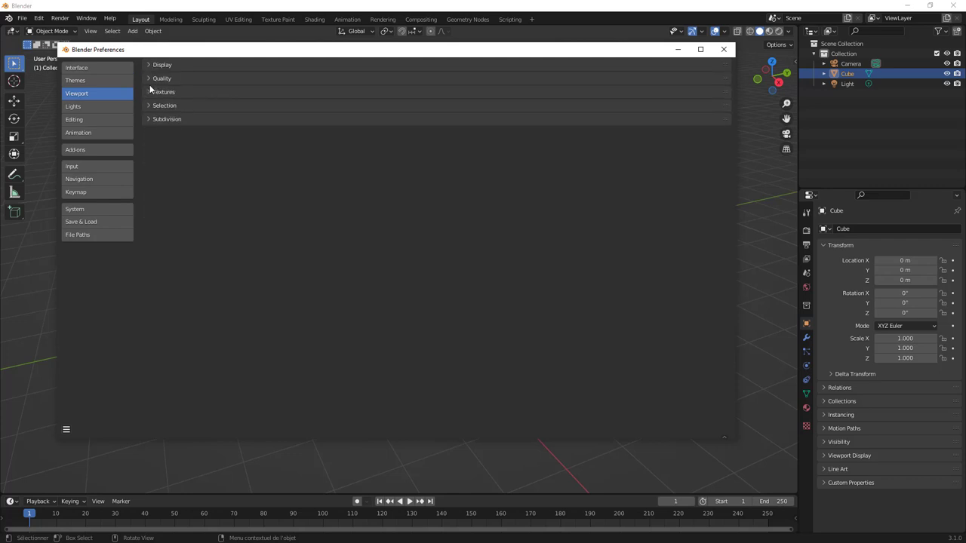